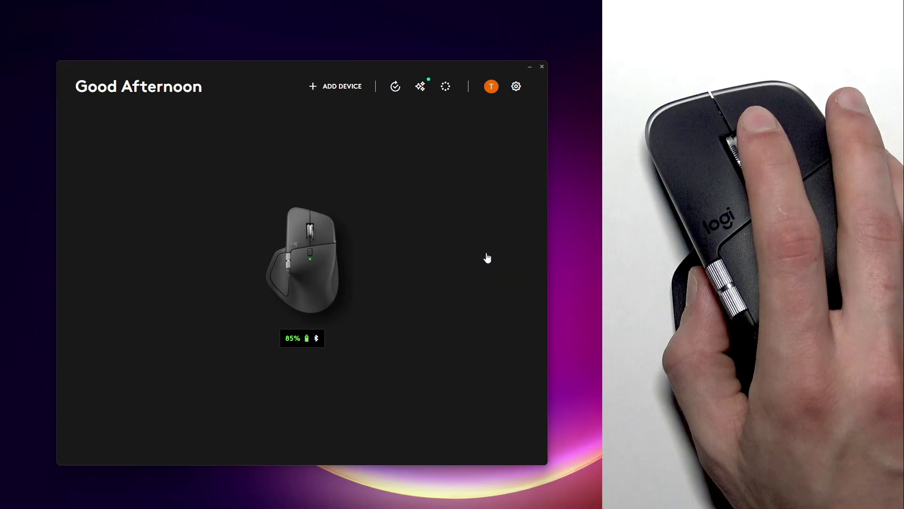
Step: Show and dismiss the Actions Ring, then open Logi Marketplace from Customize Ring
middle_click(479, 221)
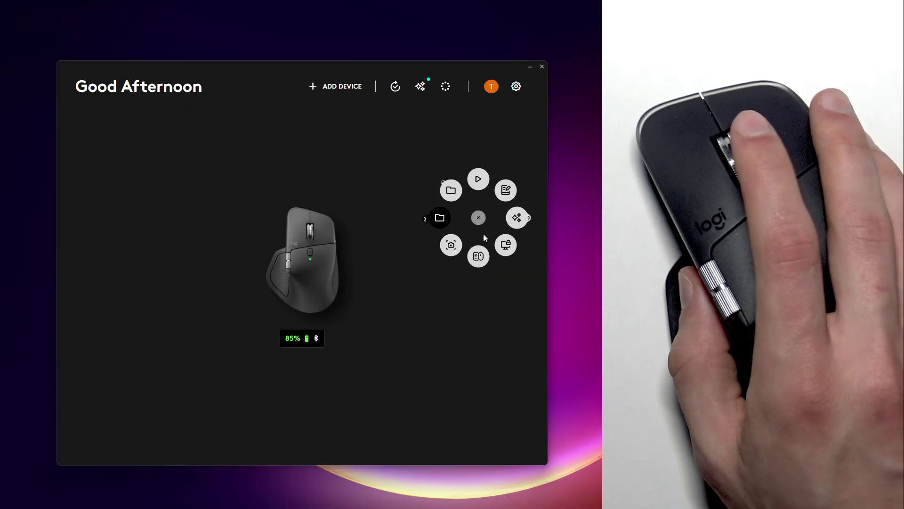
click(485, 221)
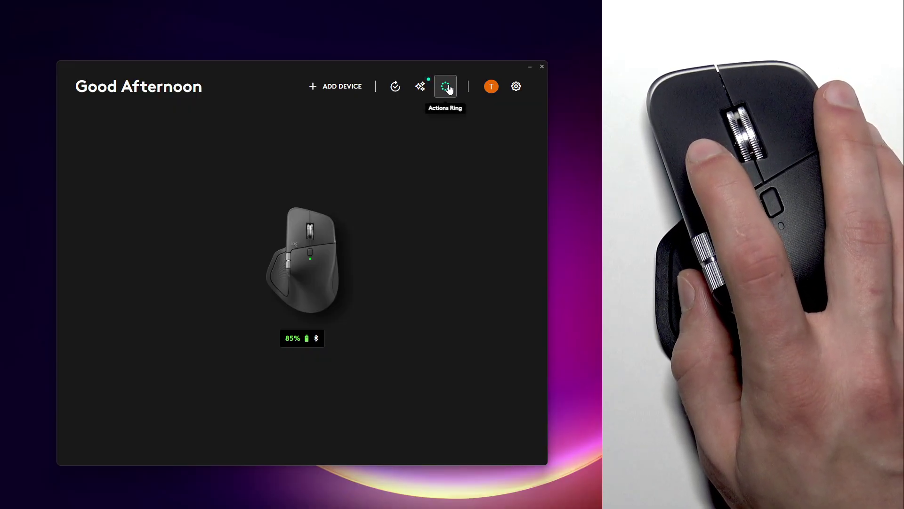
click(447, 87)
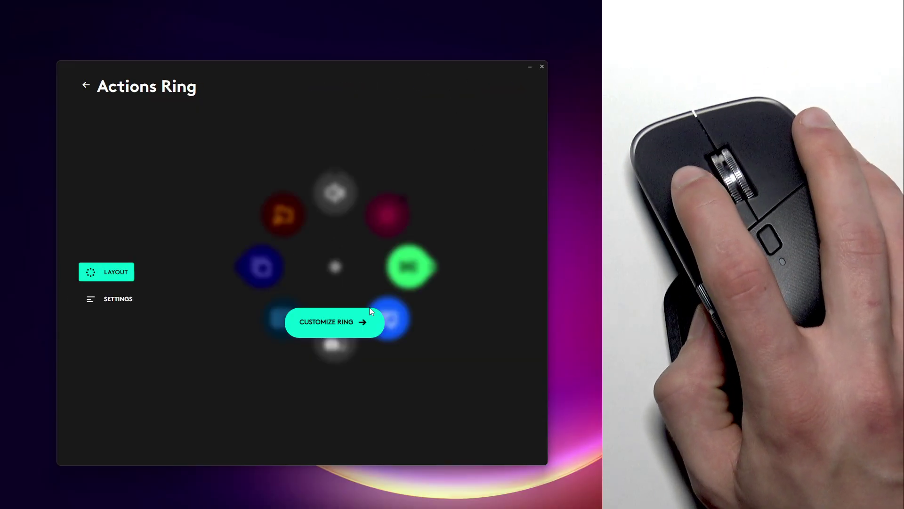
click(363, 322)
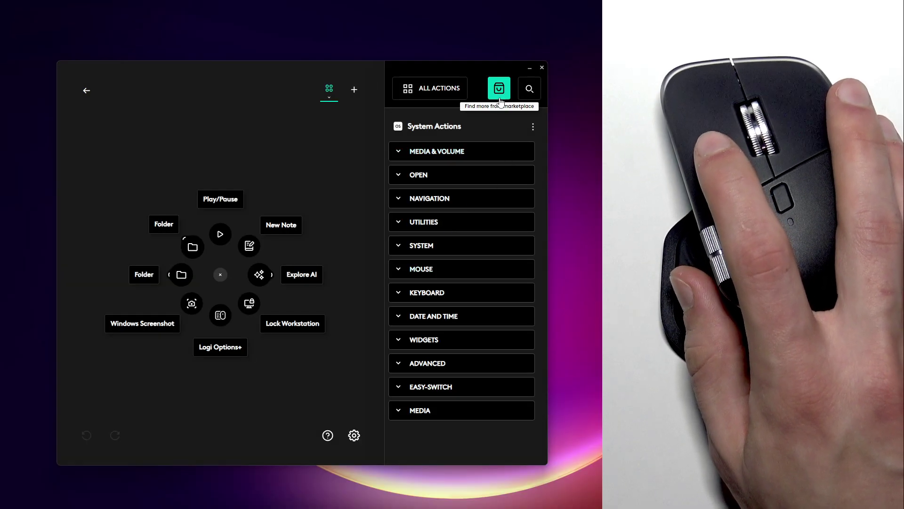
click(499, 89)
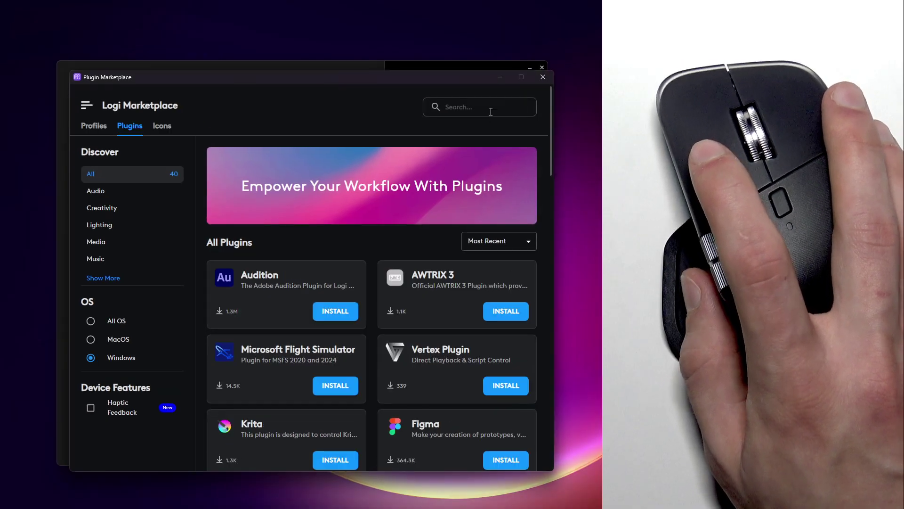
Step: Search the marketplace for 'smart' and install the Smart Actions plugin
click(491, 111)
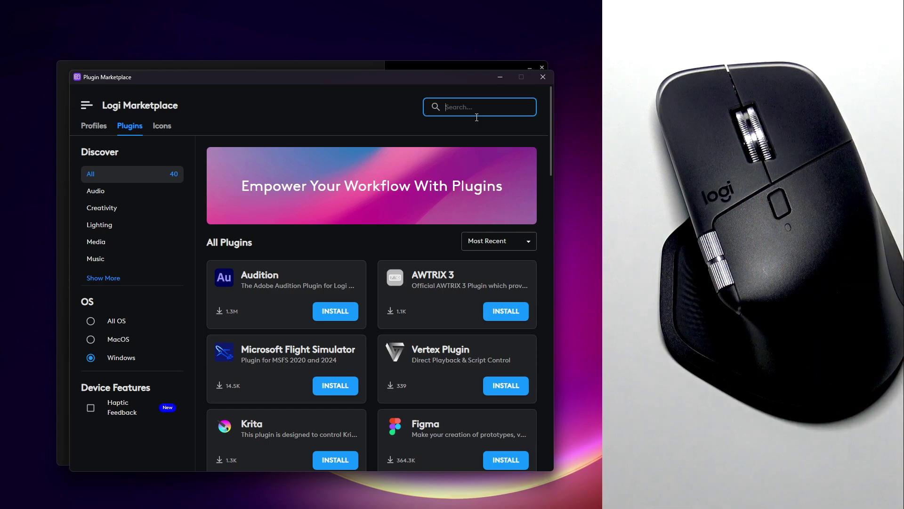
text(smart)
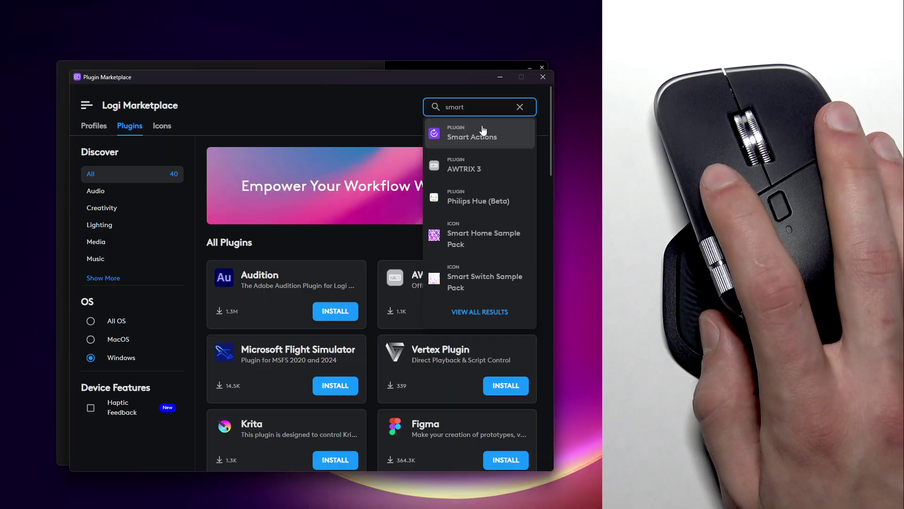
click(488, 136)
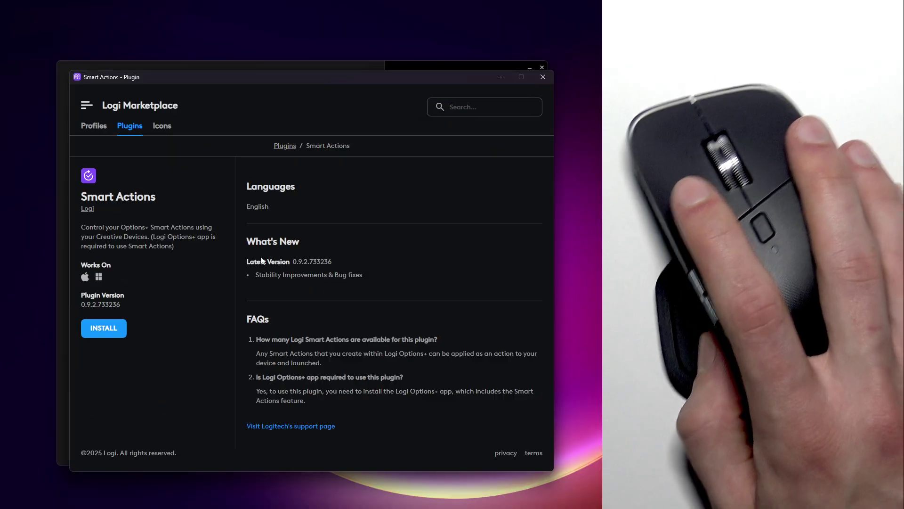
click(102, 330)
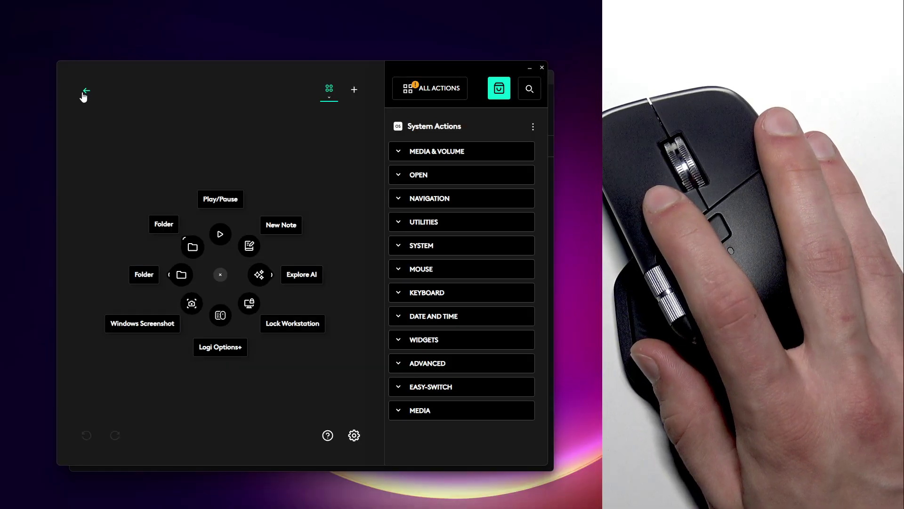
Step: From the home page, open Smart Actions and browse templates like Work Mode and Netflix Break
click(86, 92)
click(85, 92)
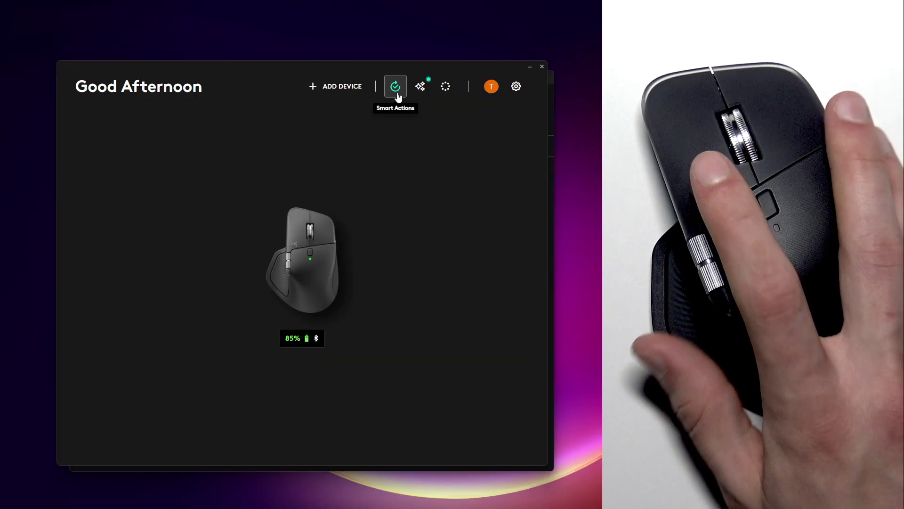
click(397, 94)
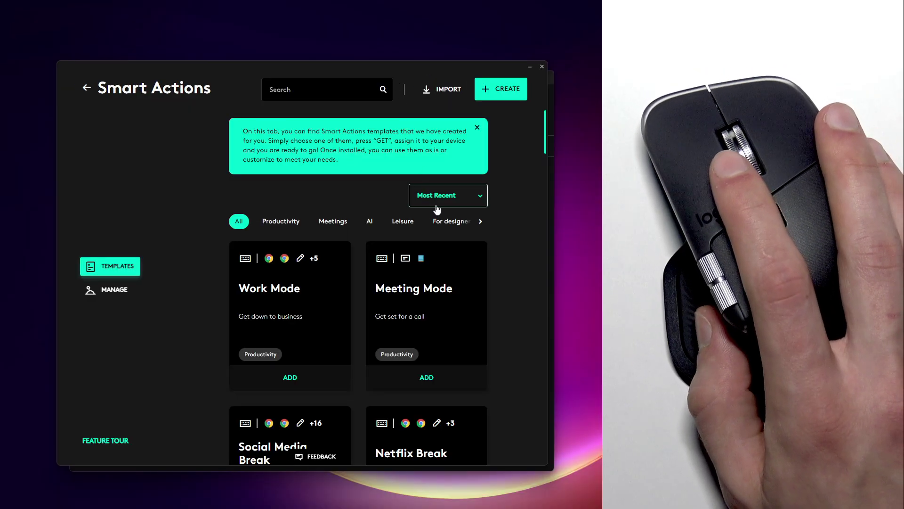
scroll(375, 245, down, 4)
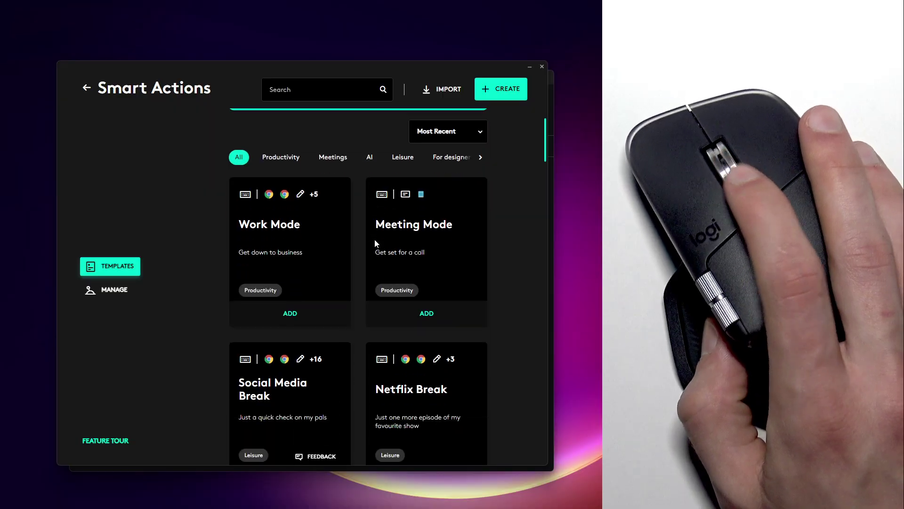
scroll(369, 238, down, 2)
scroll(370, 245, down, 9)
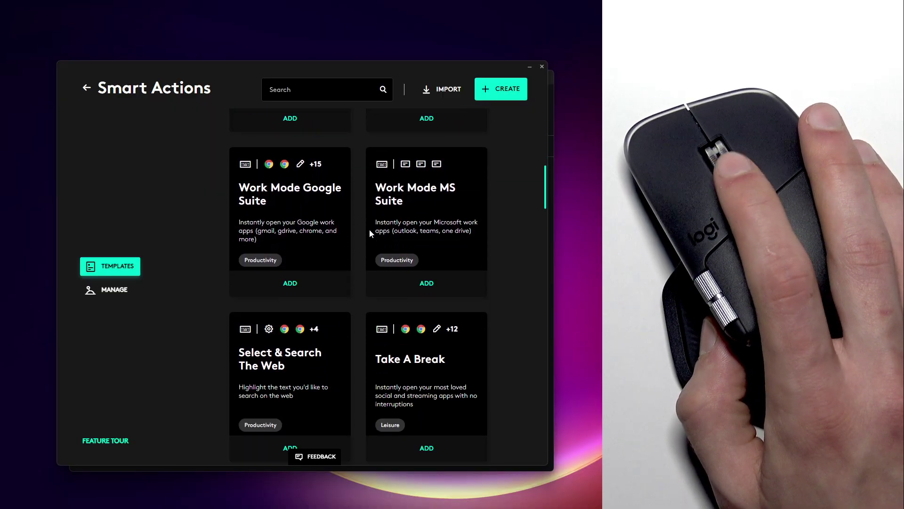
scroll(398, 240, down, 3)
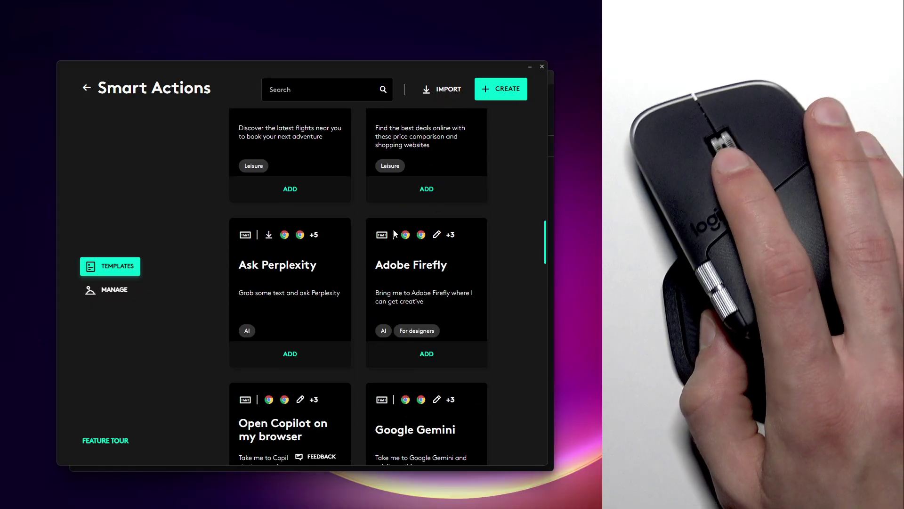
scroll(404, 233, down, 8)
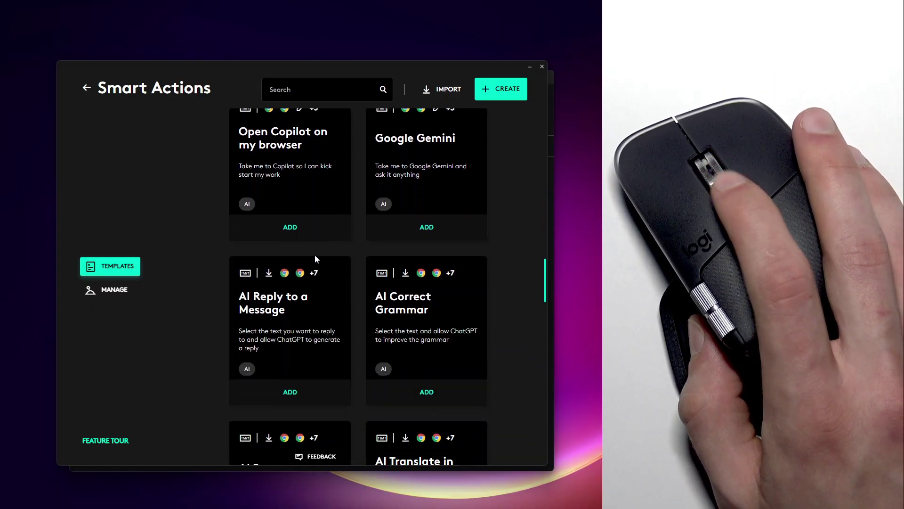
scroll(335, 259, down, 9)
scroll(360, 262, up, 5)
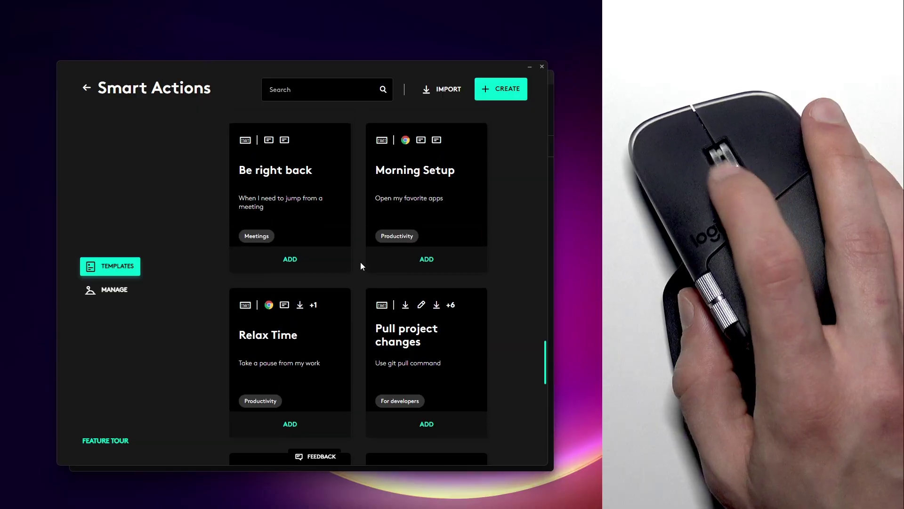
scroll(362, 266, up, 15)
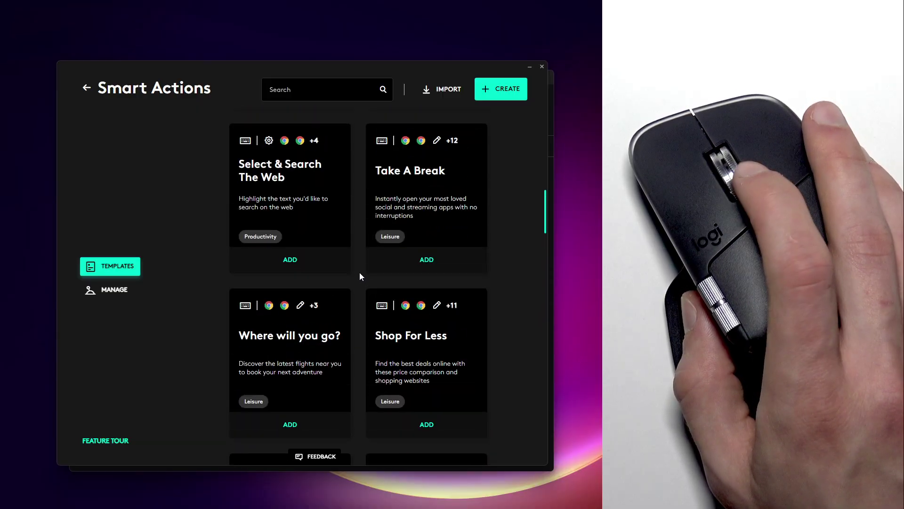
scroll(362, 261, up, 8)
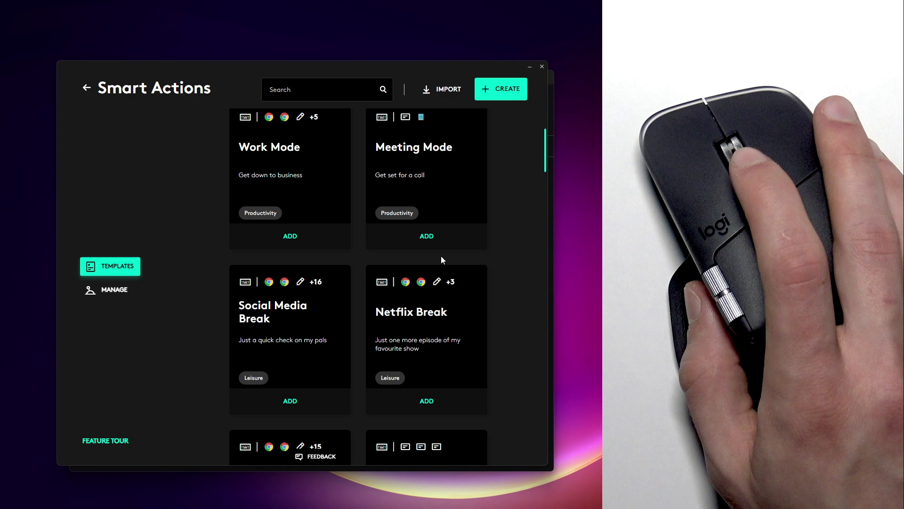
scroll(426, 259, up, 3)
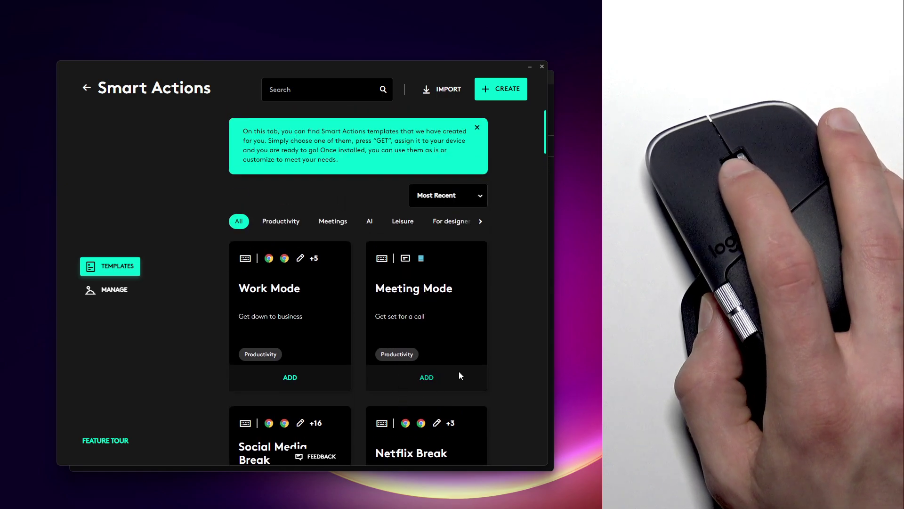
scroll(423, 343, down, 6)
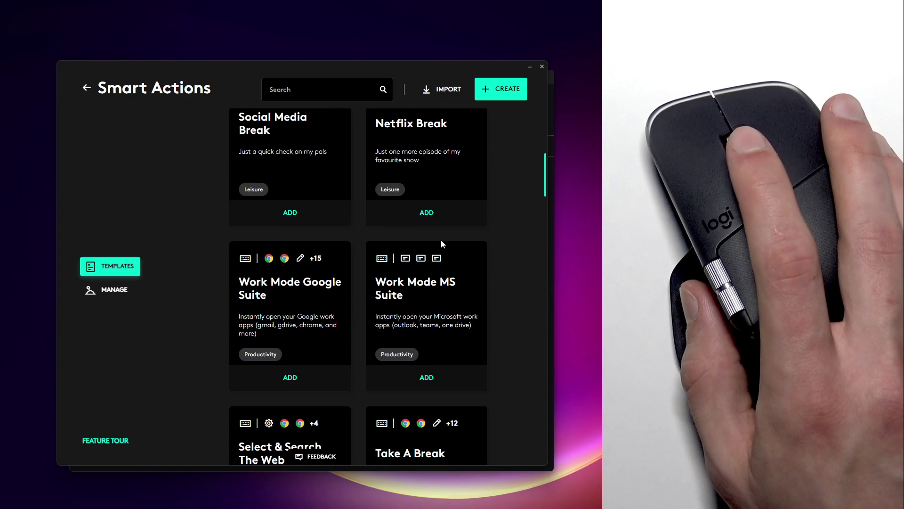
scroll(437, 233, up, 6)
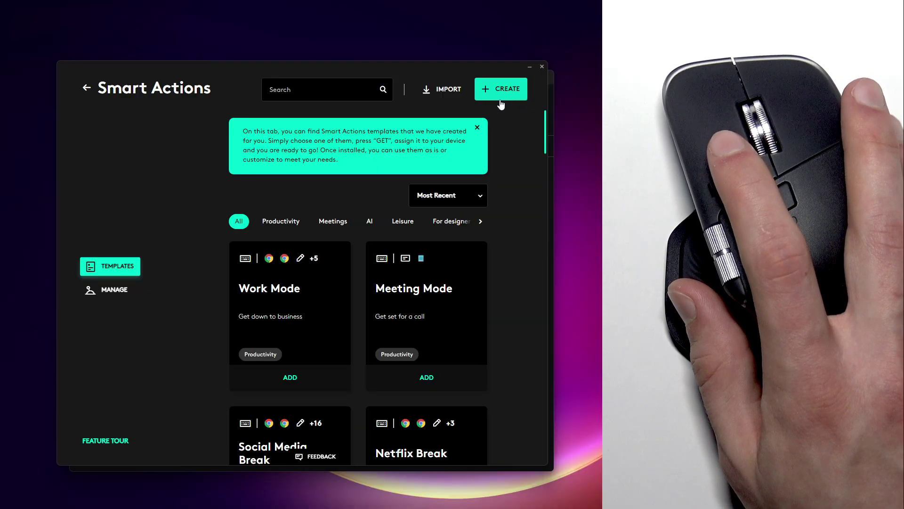
Step: Create a new Smart Action and bring up the action types for its first Then step
click(501, 104)
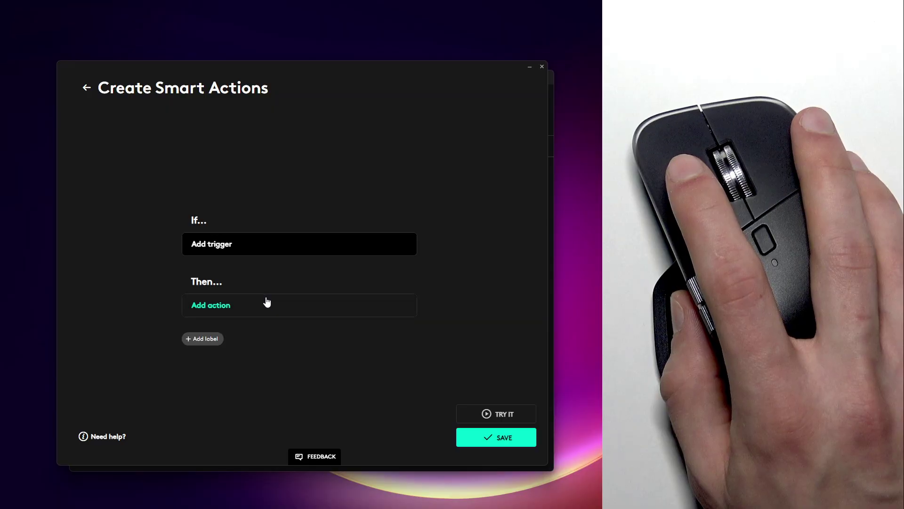
click(254, 312)
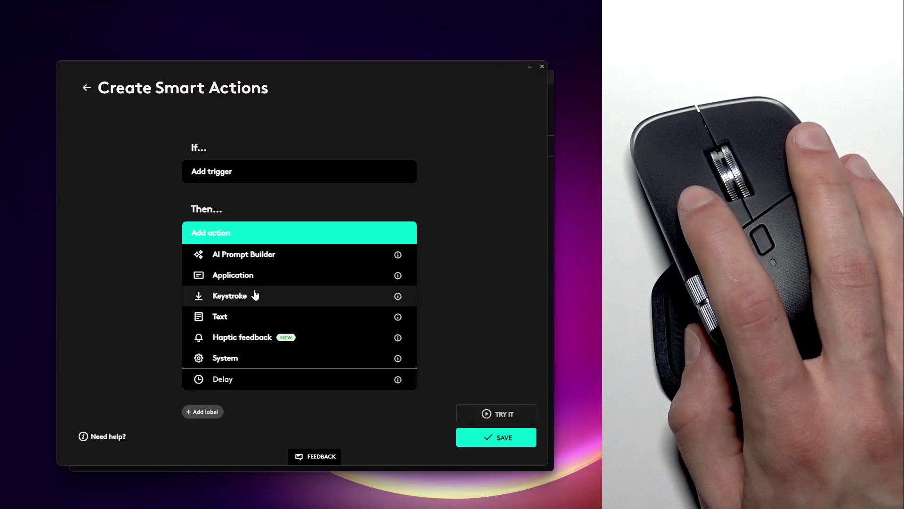
Step: Add an Application action set to Open application for Google Chrome
click(274, 274)
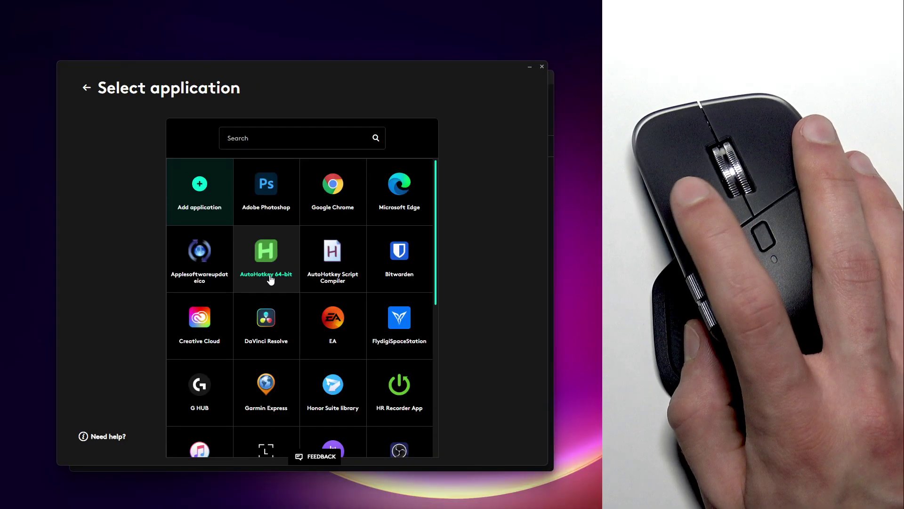
click(347, 207)
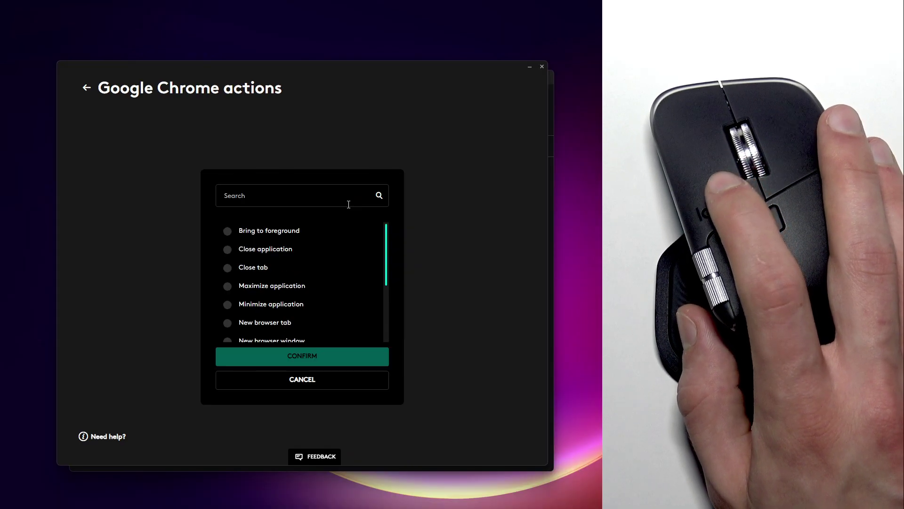
click(321, 248)
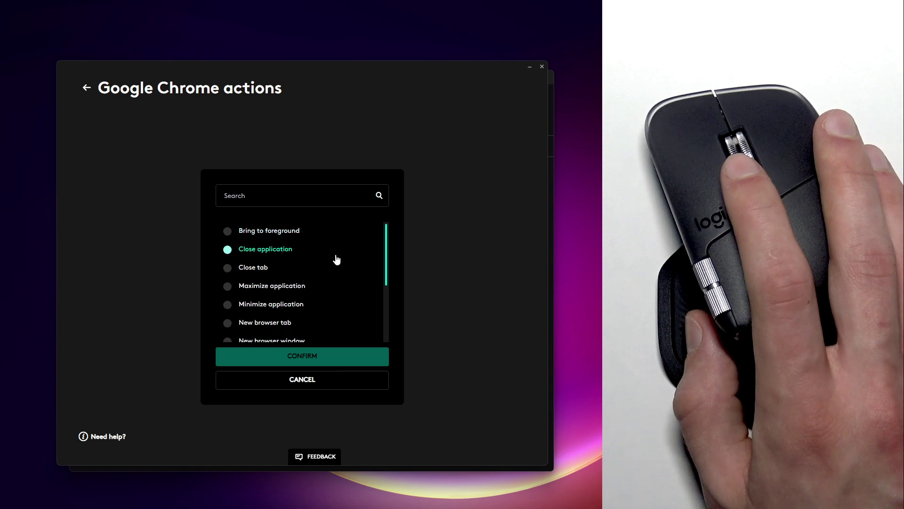
click(306, 232)
scroll(304, 264, down, 5)
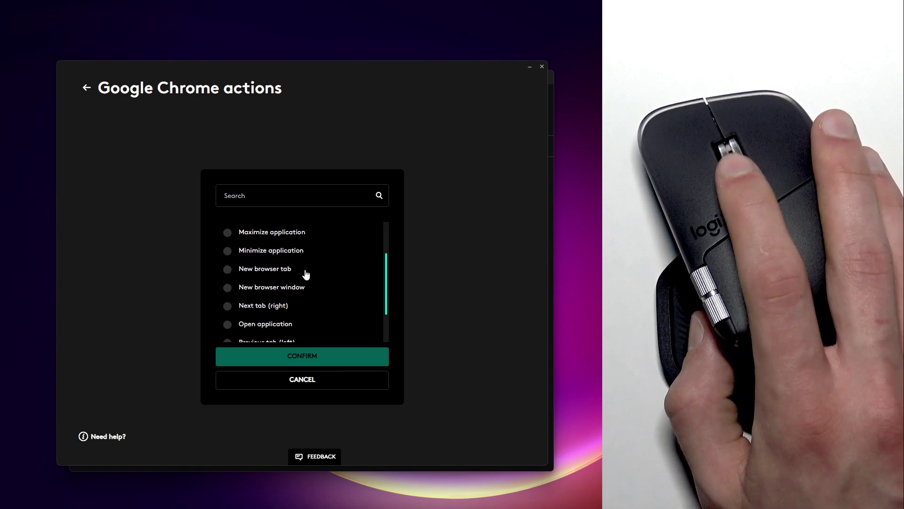
click(282, 285)
scroll(286, 301, up, 3)
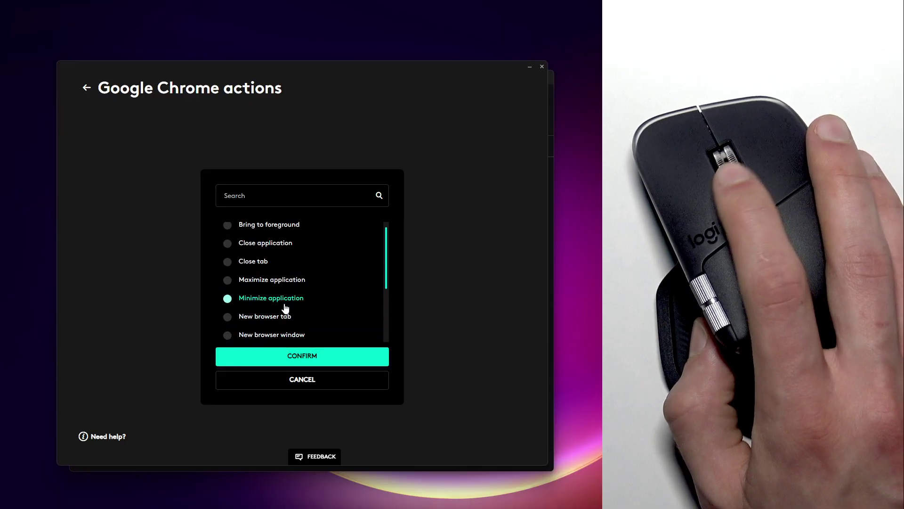
scroll(296, 325, down, 3)
click(310, 359)
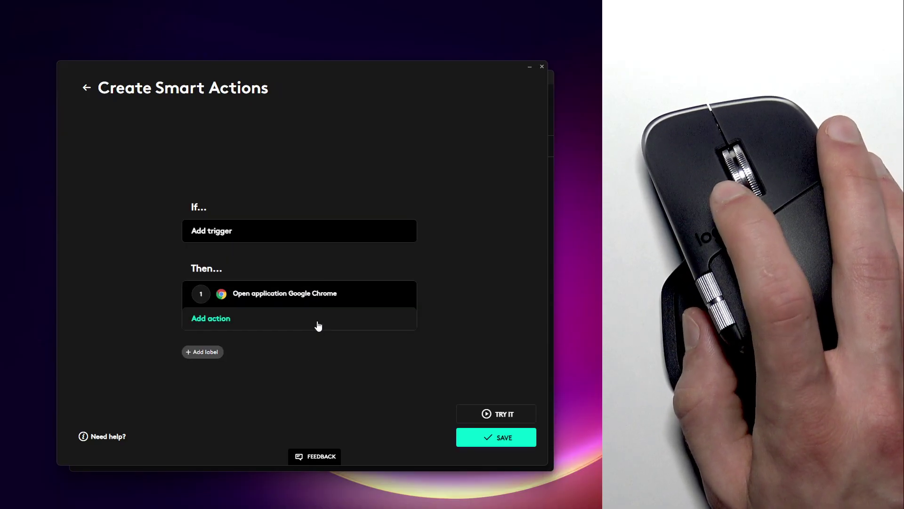
Step: Add a 1.0s Delay step after opening Chrome
click(315, 325)
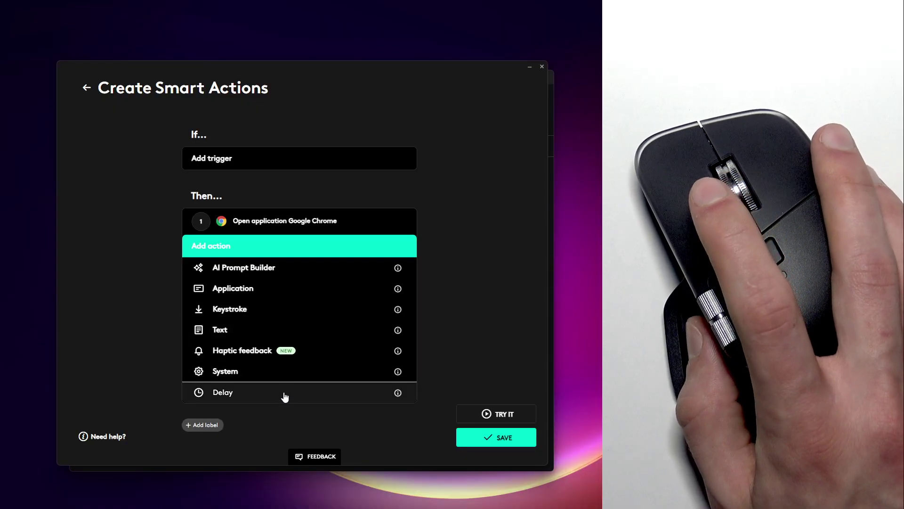
click(284, 392)
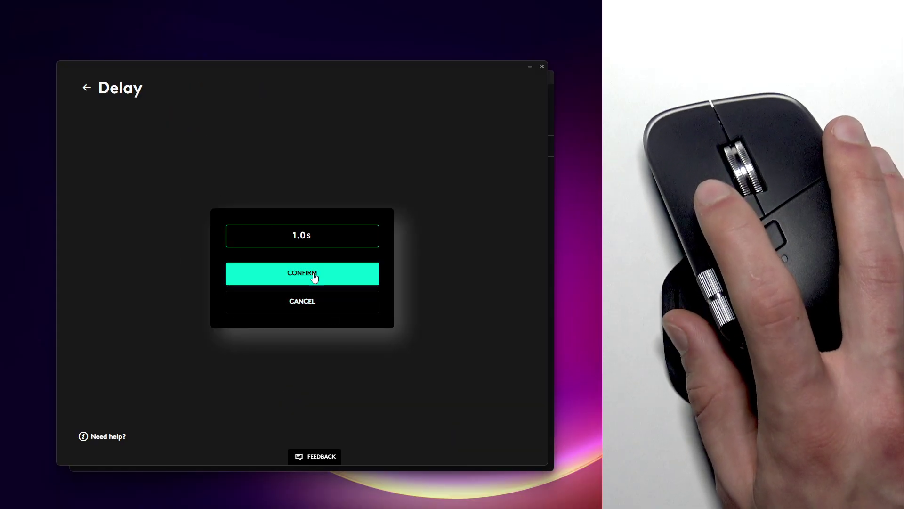
click(310, 277)
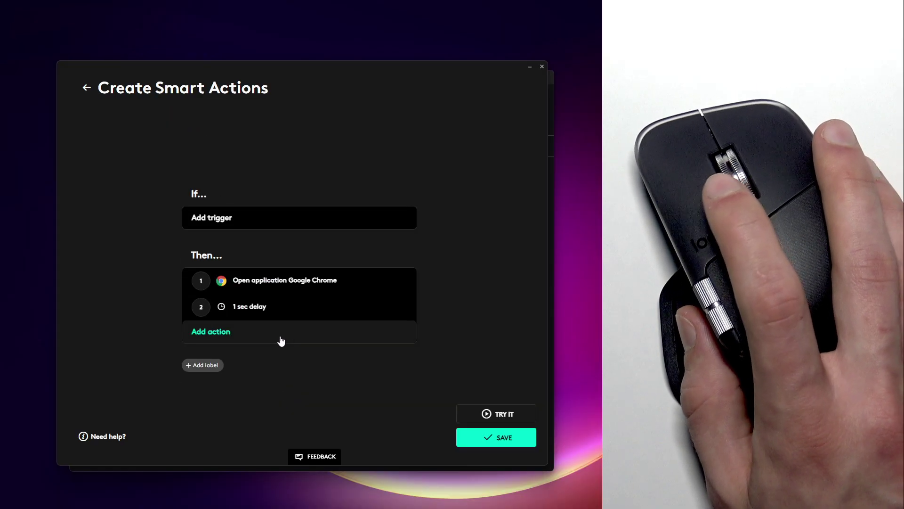
Step: Record a Ctrl+L Keystroke step, keeping 'Record with fixed delay' ticked
click(277, 340)
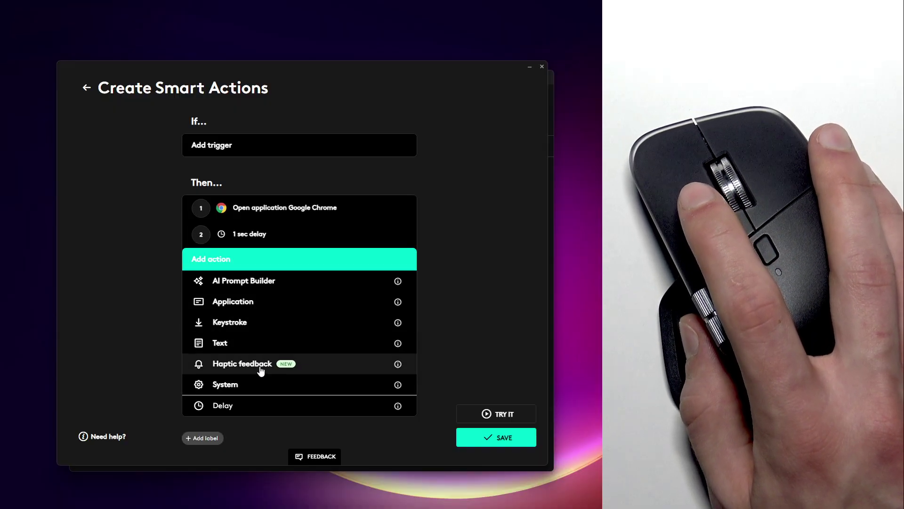
click(260, 326)
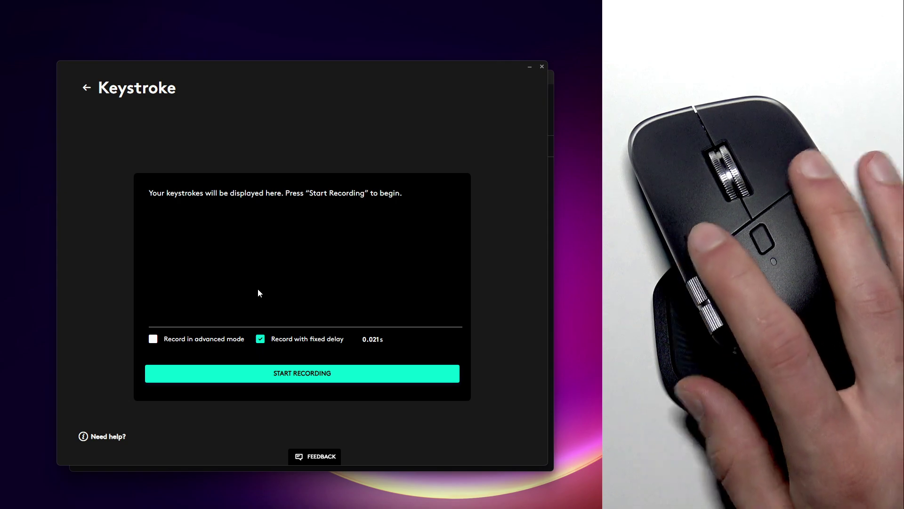
click(311, 379)
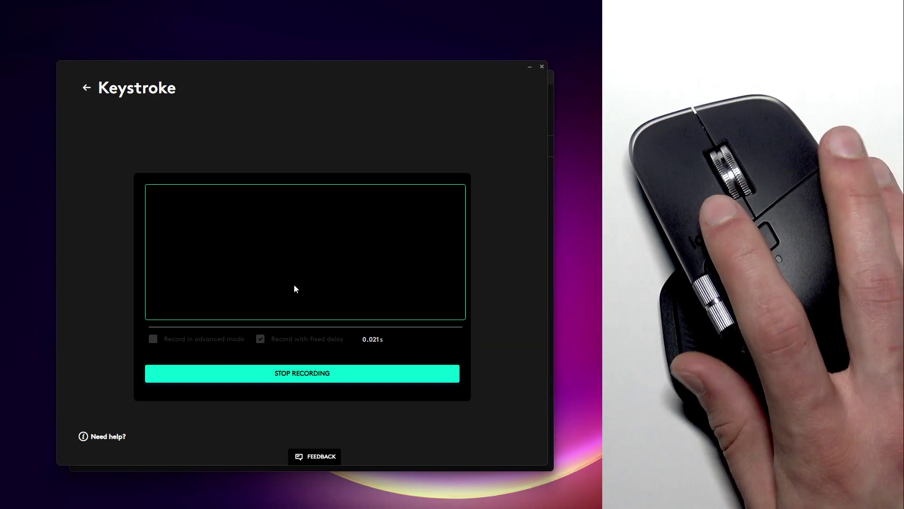
key(ctrl+l)
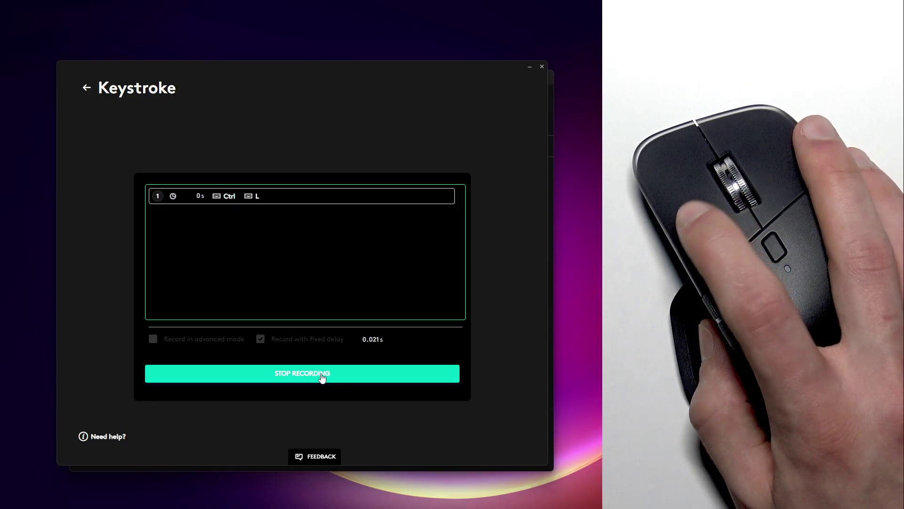
click(323, 375)
click(311, 340)
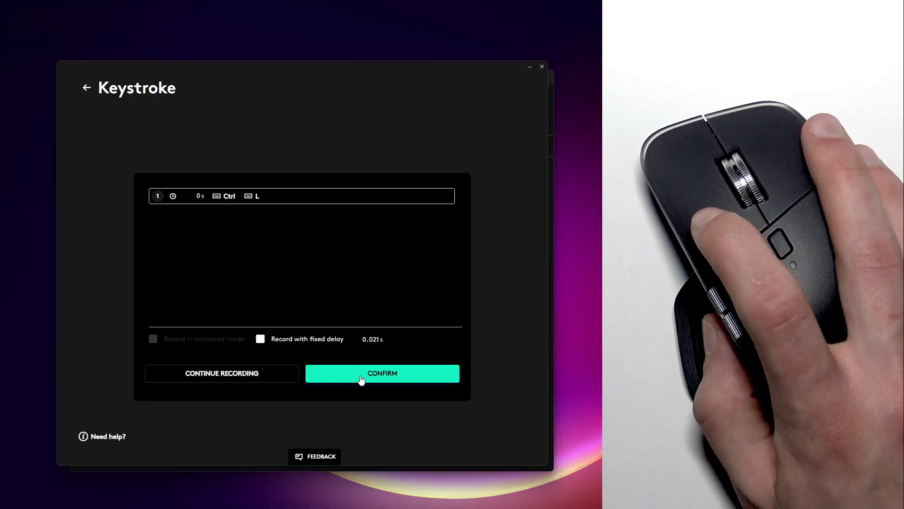
click(361, 378)
click(304, 320)
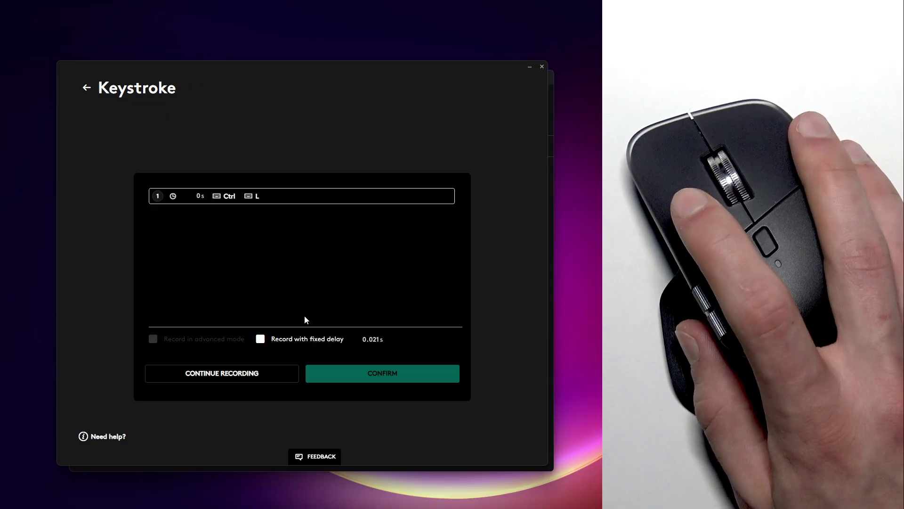
click(284, 345)
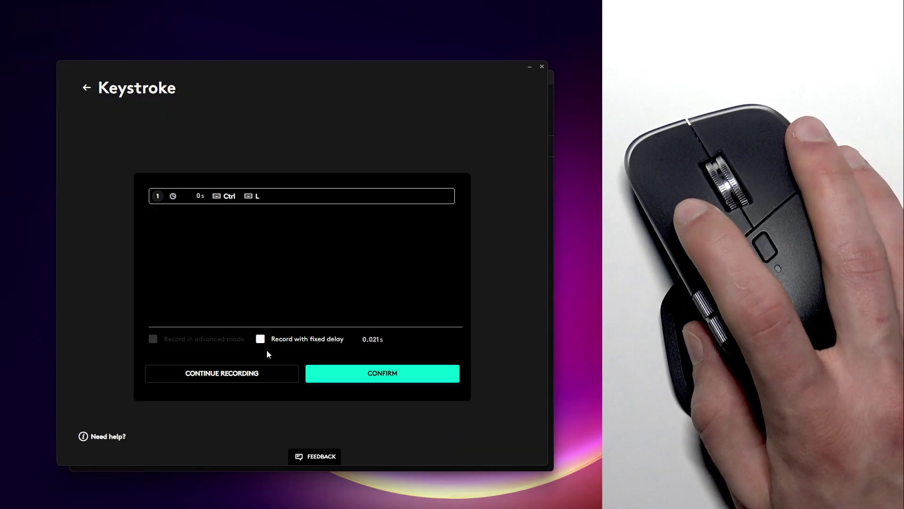
click(343, 367)
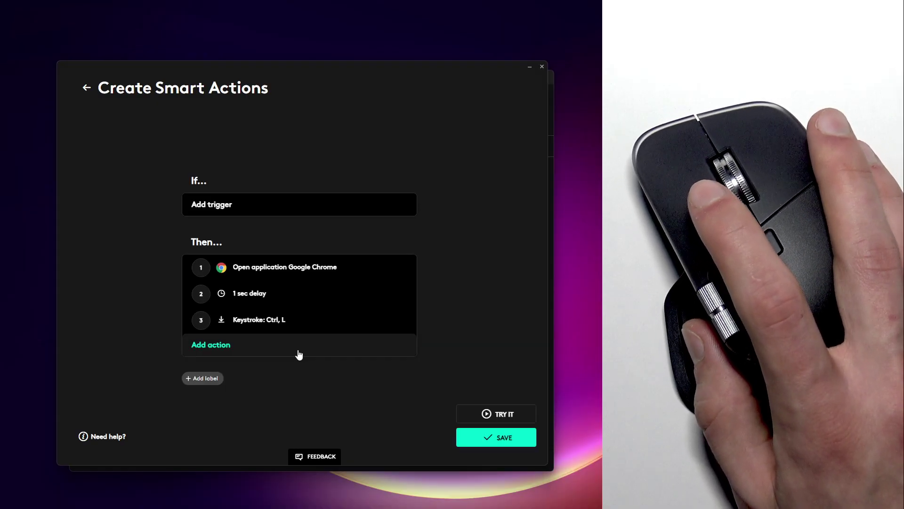
click(299, 355)
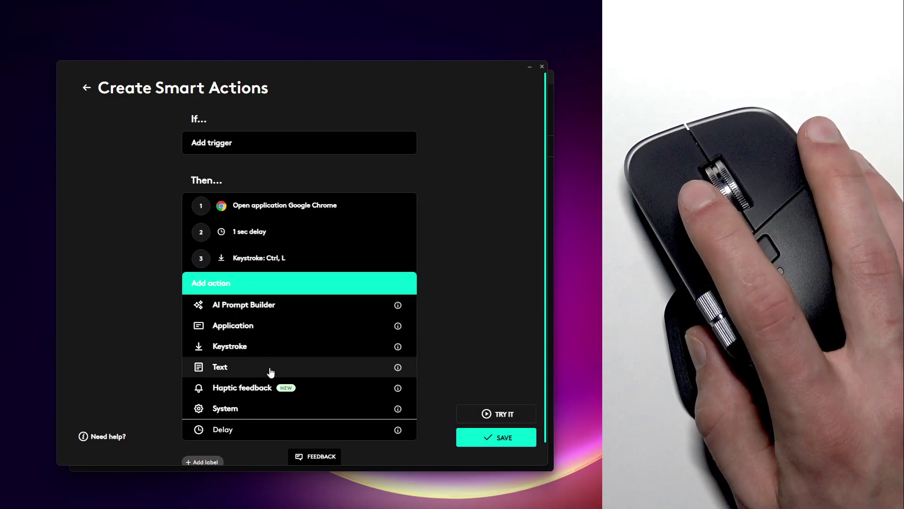
click(265, 371)
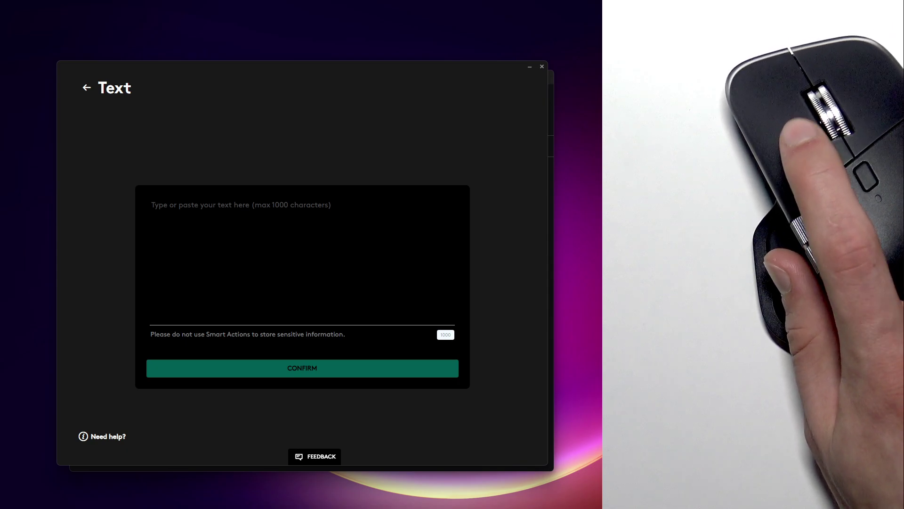
click(404, 257)
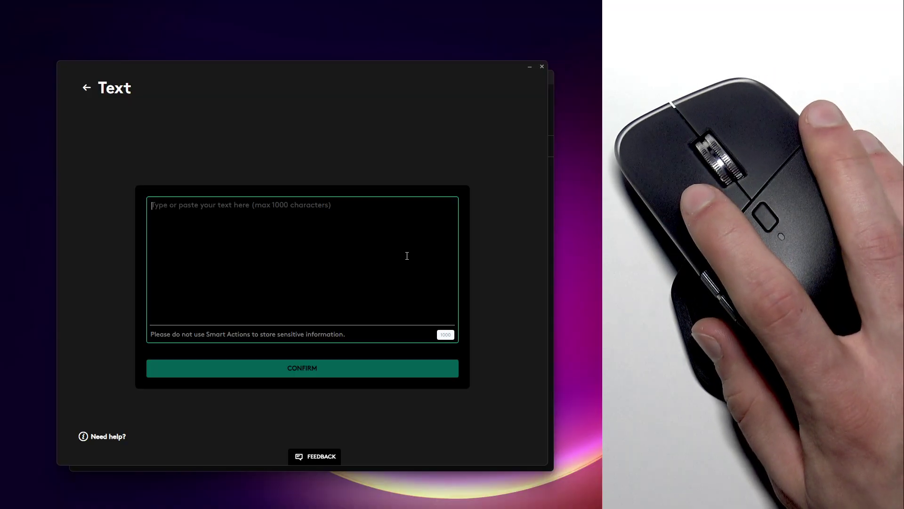
text(https://www.youtube.com/watch?v=jfKfPfyJRdk)
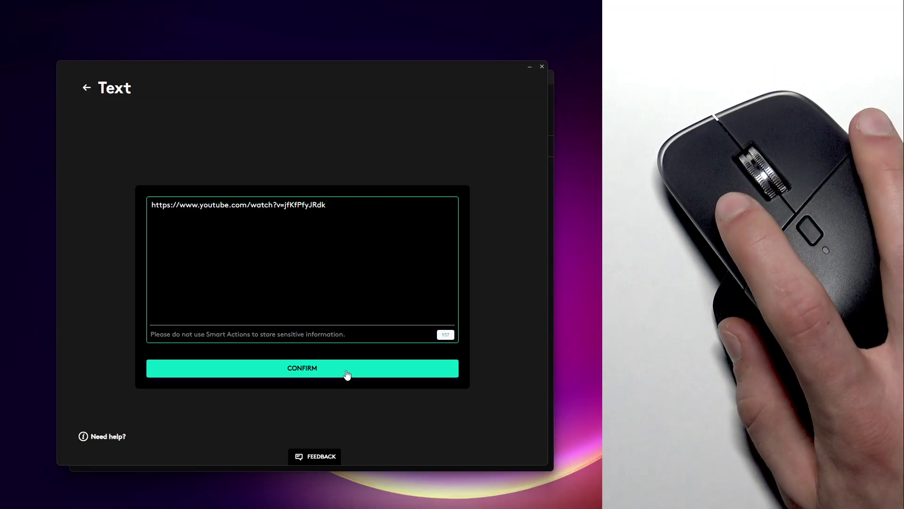
click(338, 371)
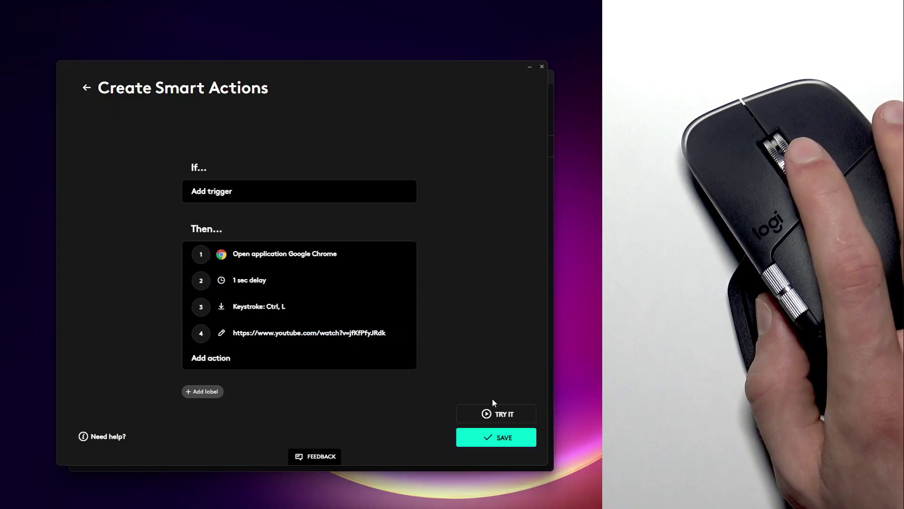
Step: Run the sequence with Try It, then close the Chrome window it opened
click(501, 410)
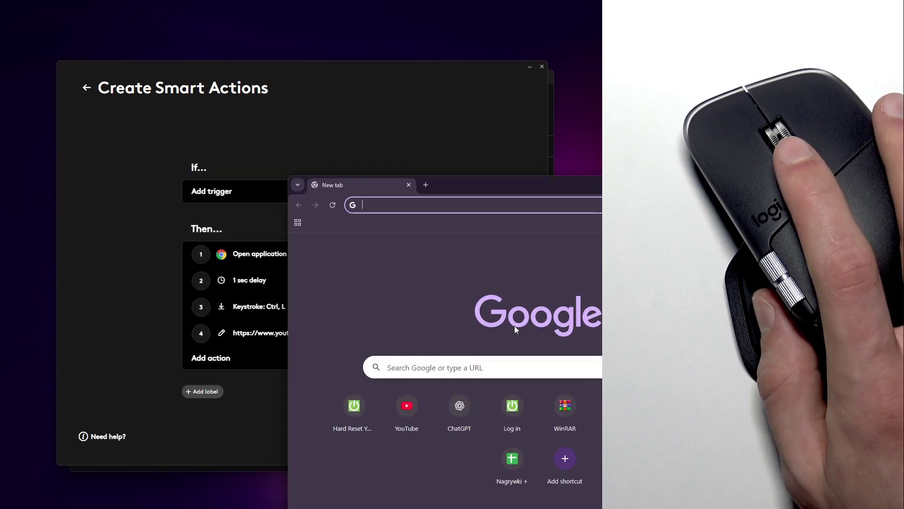
drag(497, 183, 278, 104)
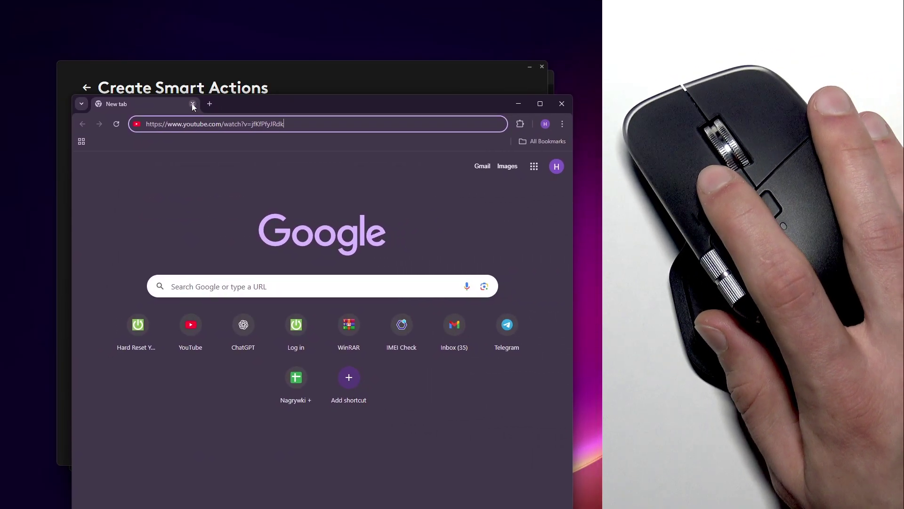
click(192, 104)
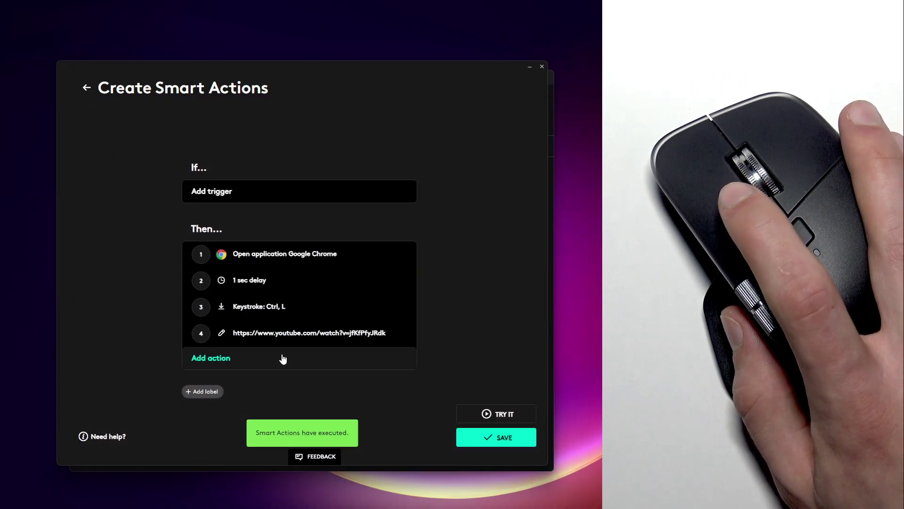
Step: Record an Enter Keystroke step, removing the stray left-click and turning off fixed delay
click(277, 368)
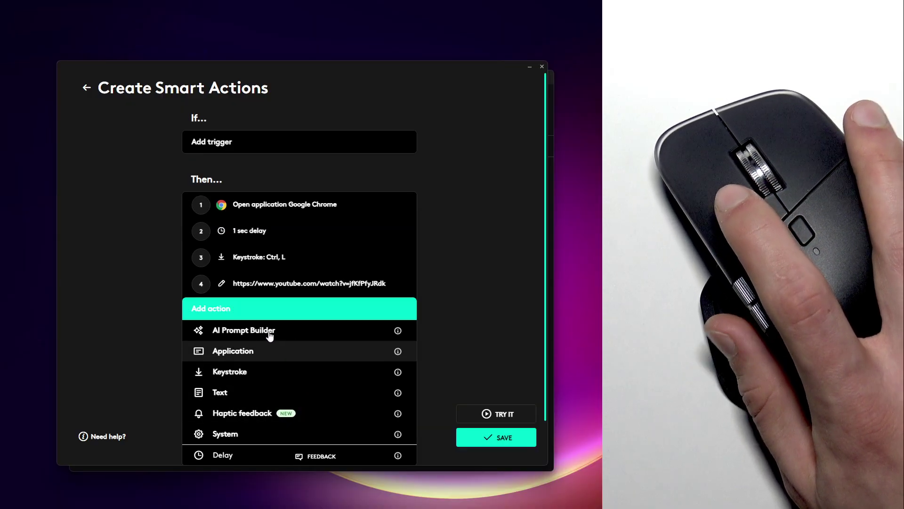
click(269, 373)
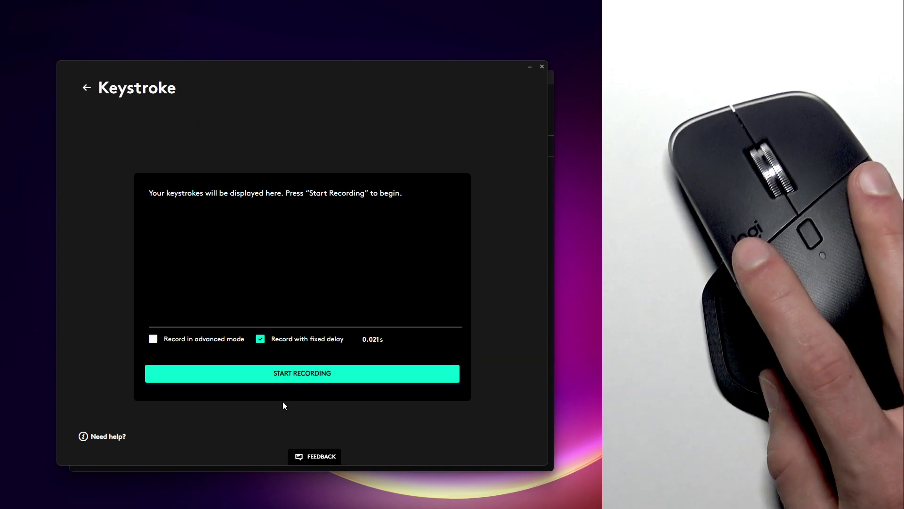
click(295, 377)
key(Return)
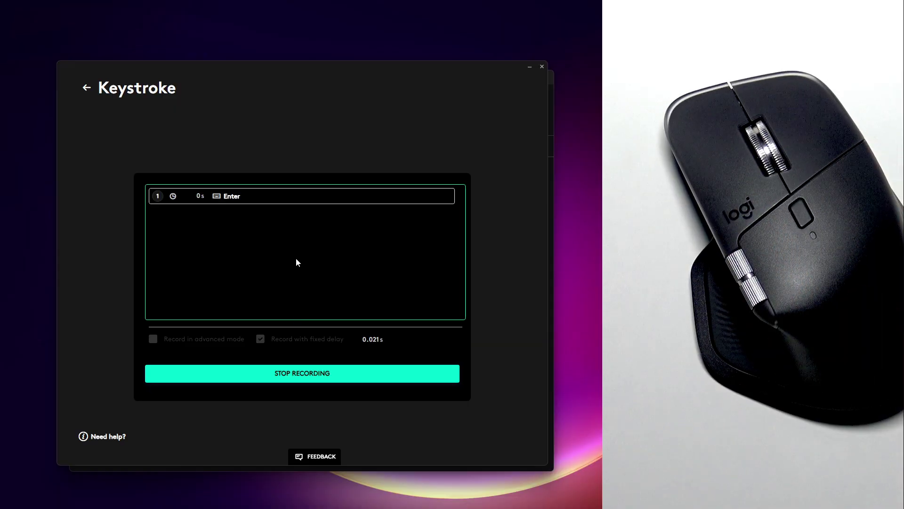
click(305, 372)
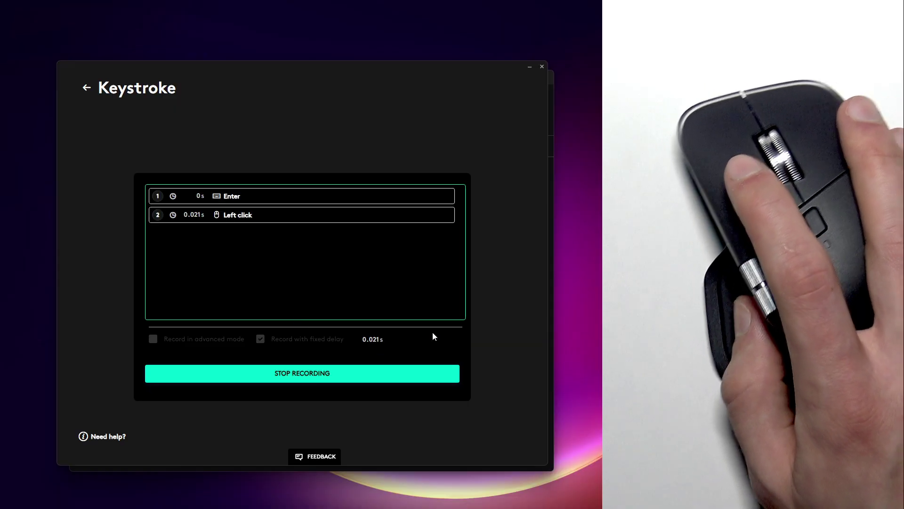
click(347, 376)
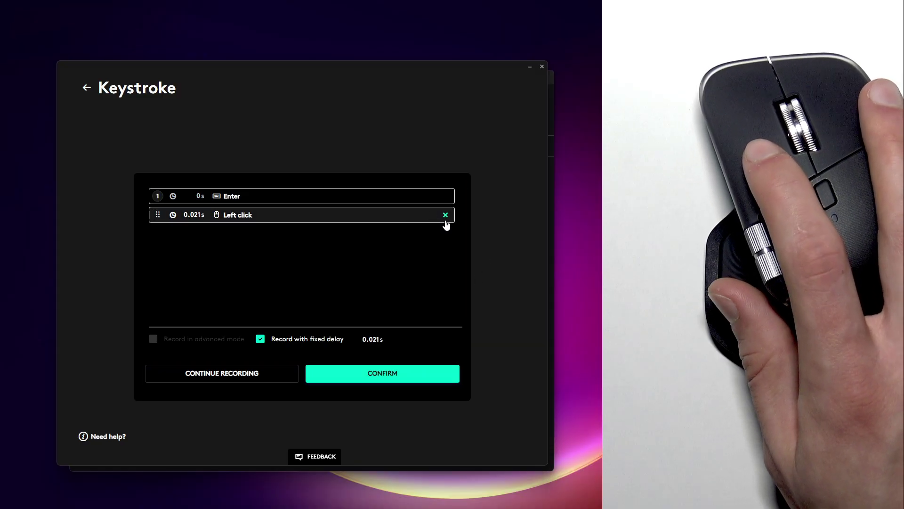
click(447, 216)
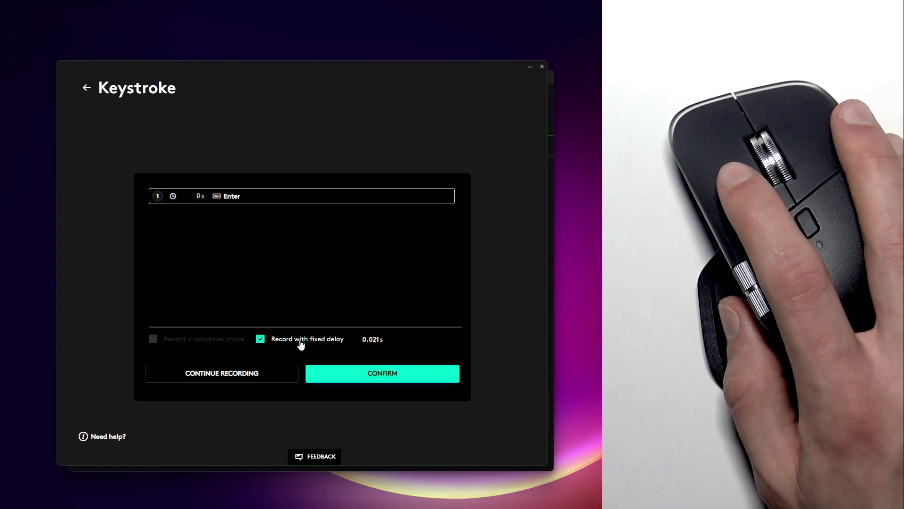
click(294, 340)
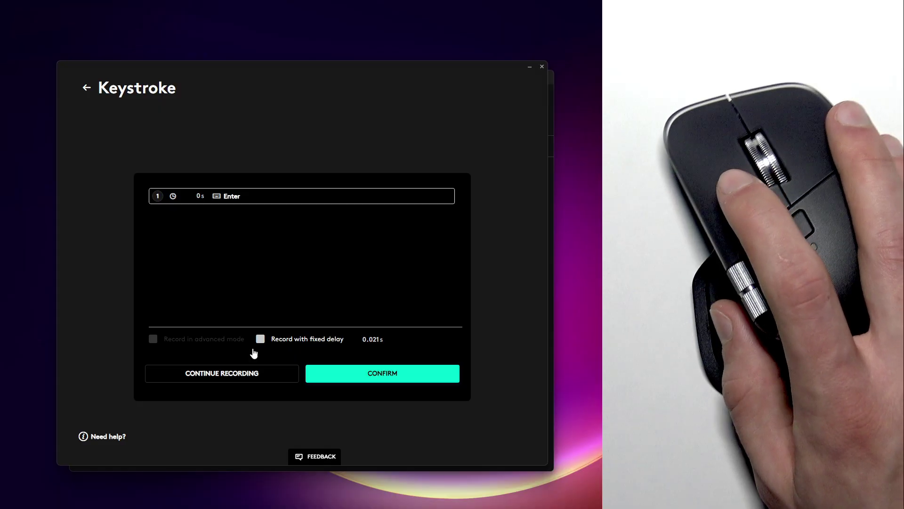
click(344, 376)
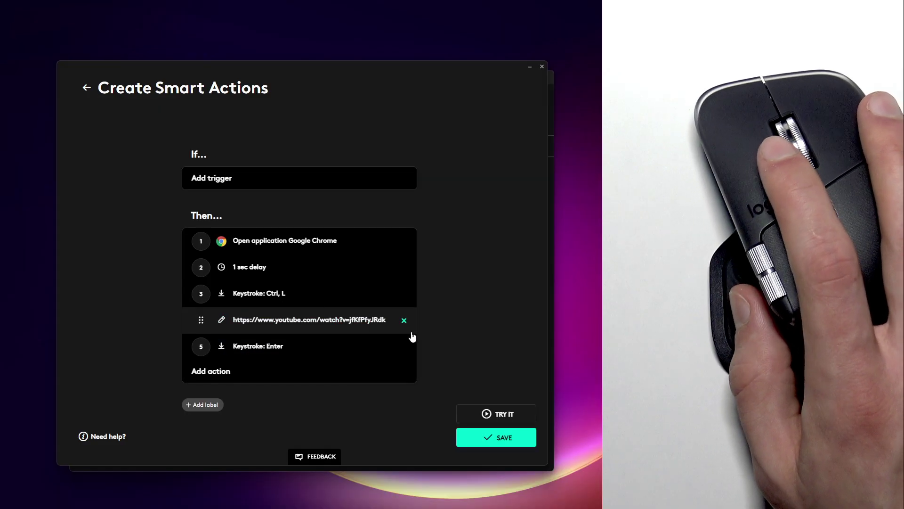
Step: Add a Delay step and change its value from 1 to 5 seconds
click(290, 381)
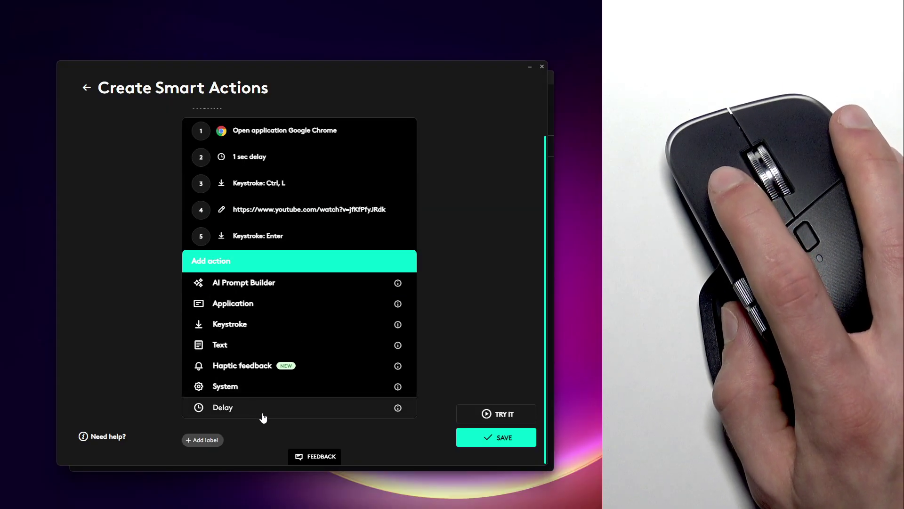
click(264, 416)
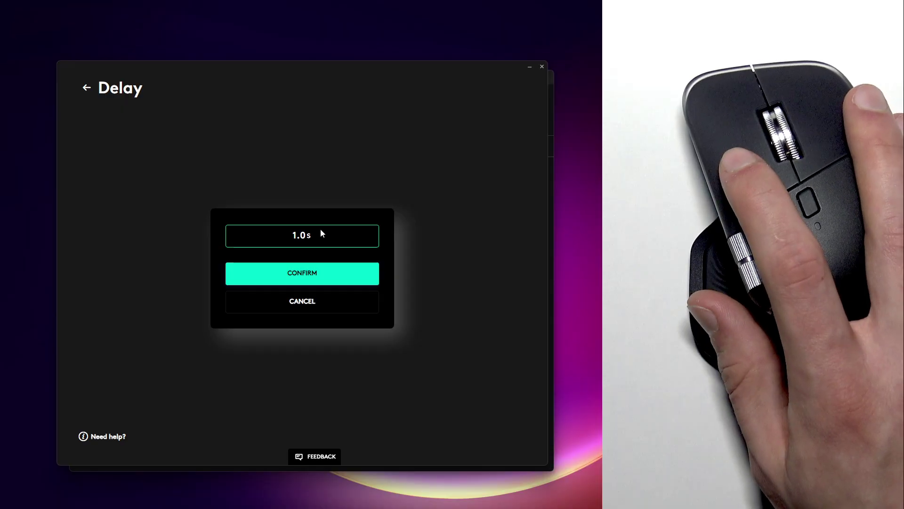
double_click(296, 236)
text(5)
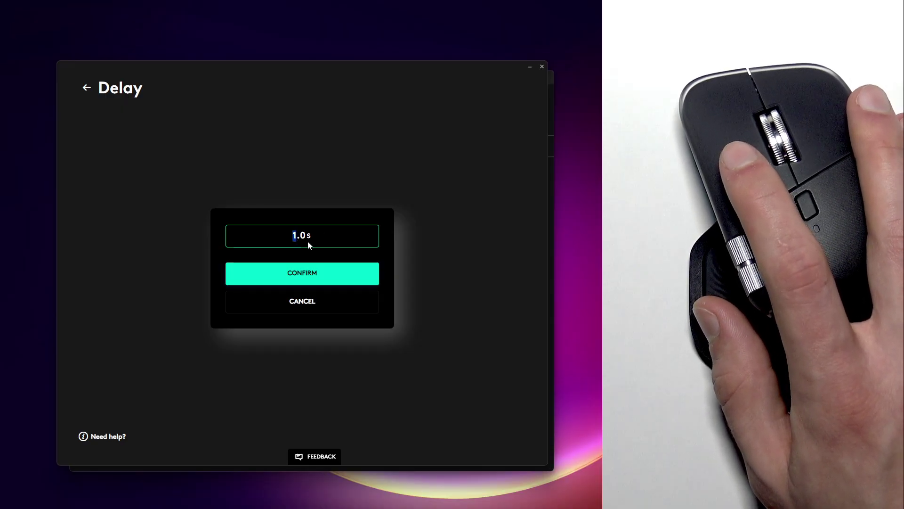
click(307, 278)
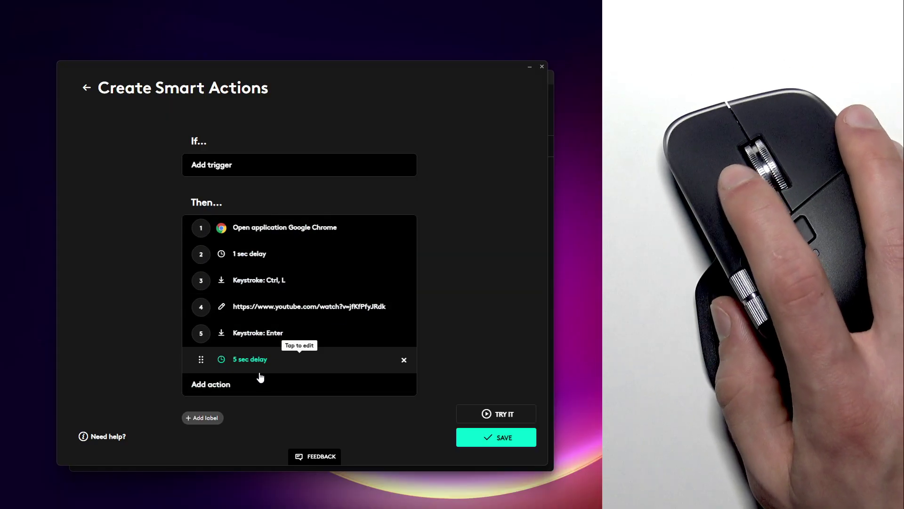
Step: Add an Application action that minimizes Google Chrome as step 7
click(272, 384)
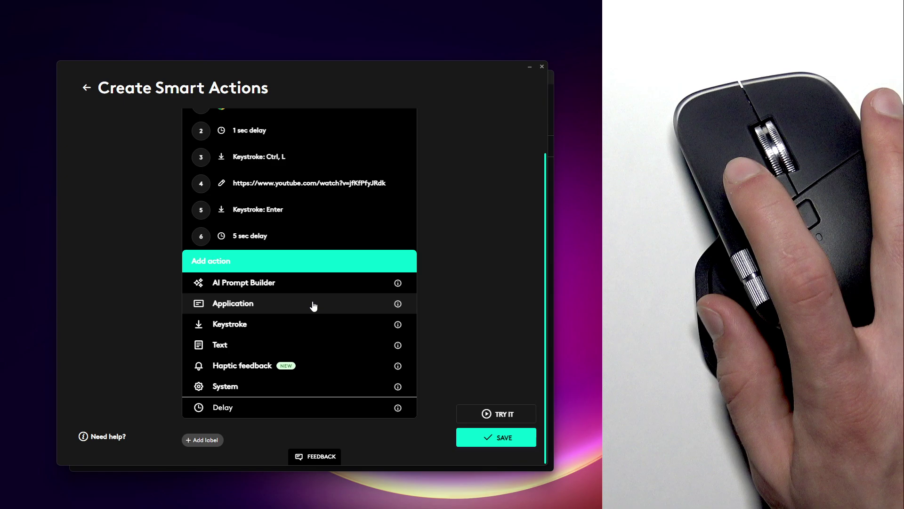
click(292, 310)
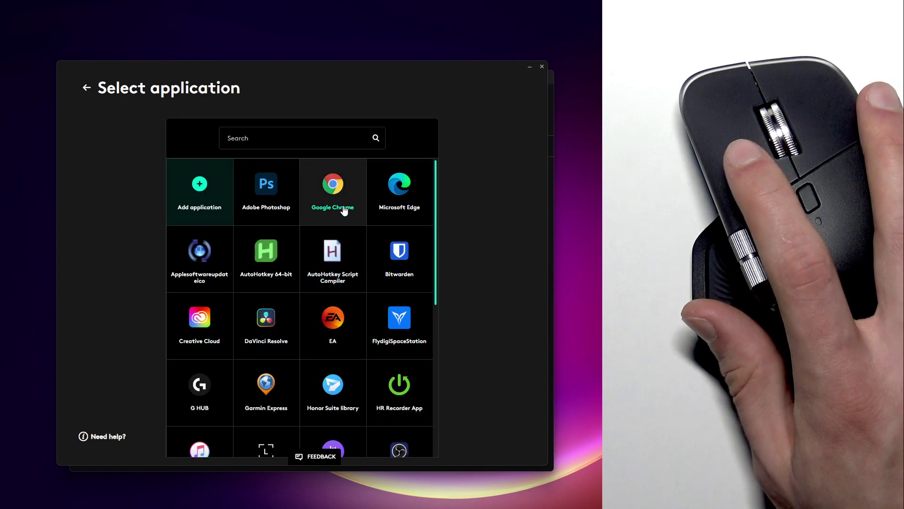
click(346, 204)
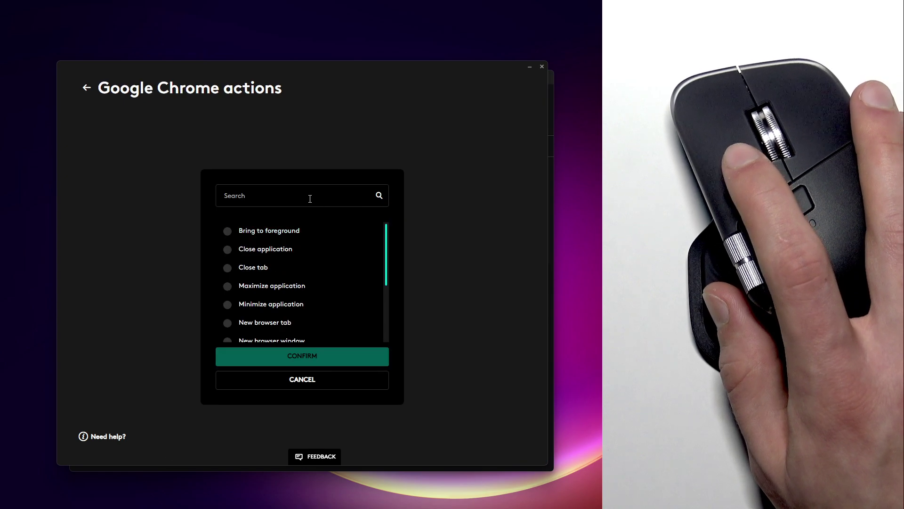
click(290, 311)
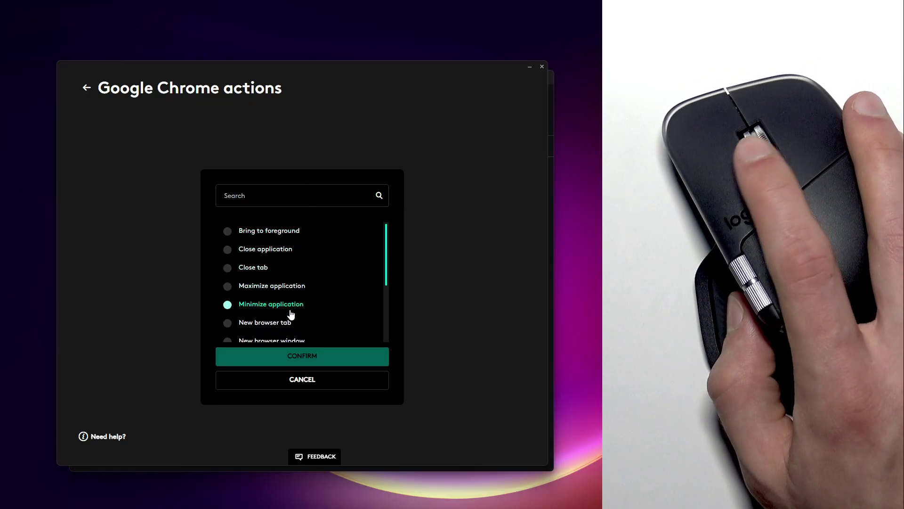
click(303, 354)
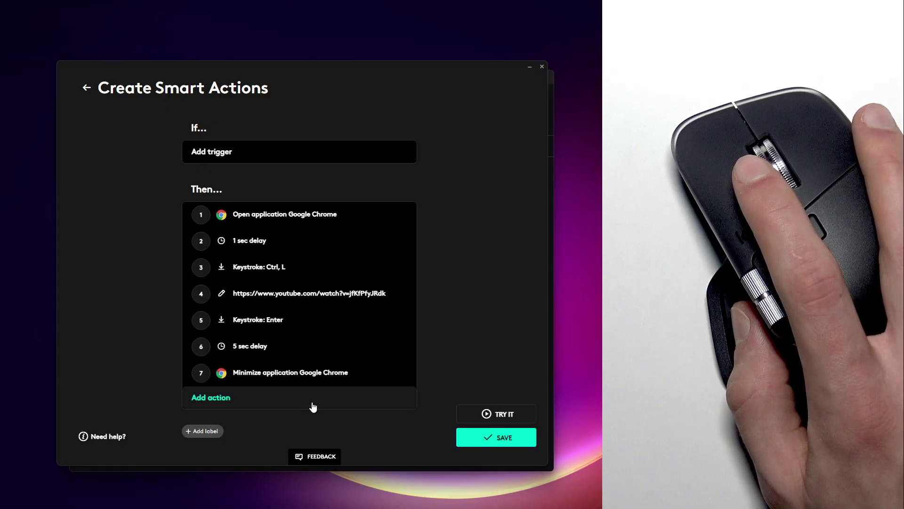
Step: Add a System action set to Brightness up as step 8
click(316, 405)
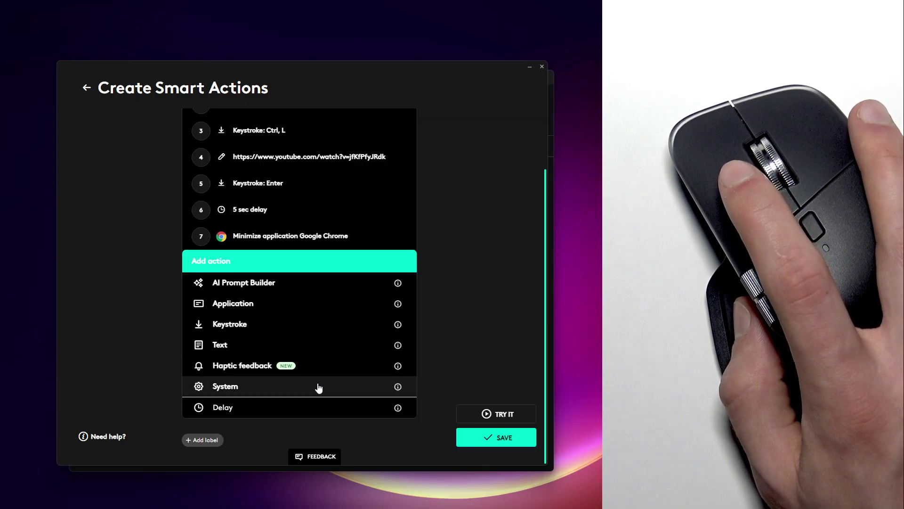
click(316, 387)
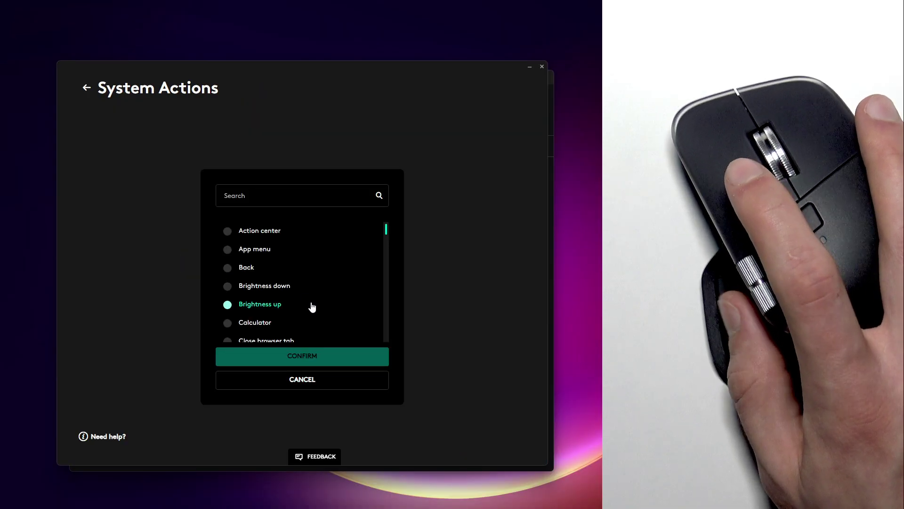
click(282, 304)
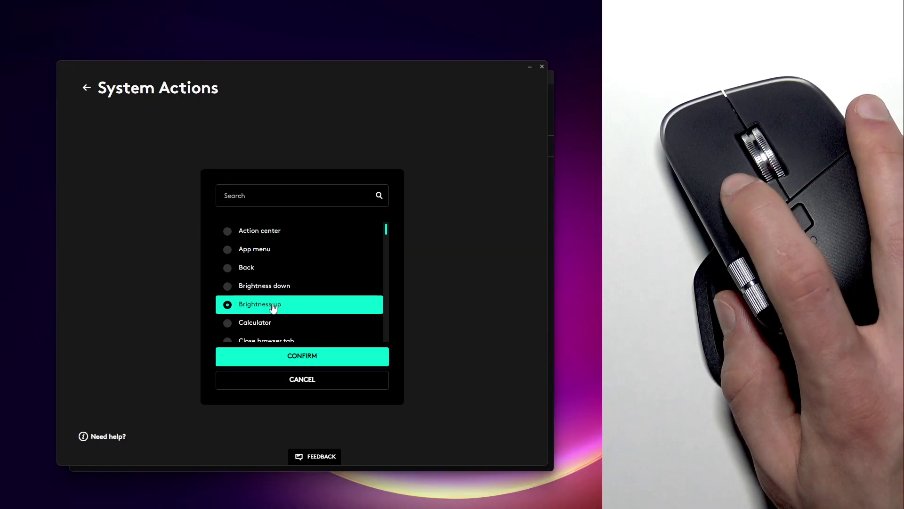
click(303, 358)
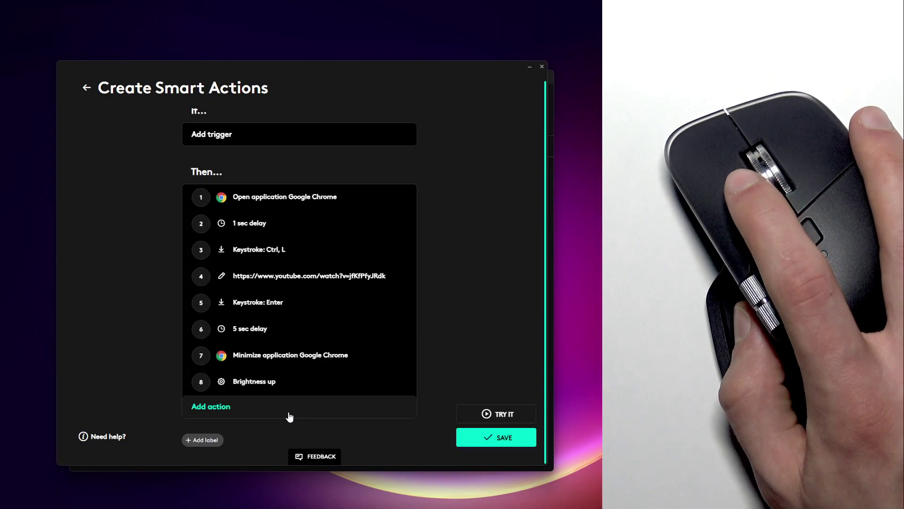
Step: Add an Open application action for Adobe Photoshop as step 9, then start a new Delay action
click(291, 415)
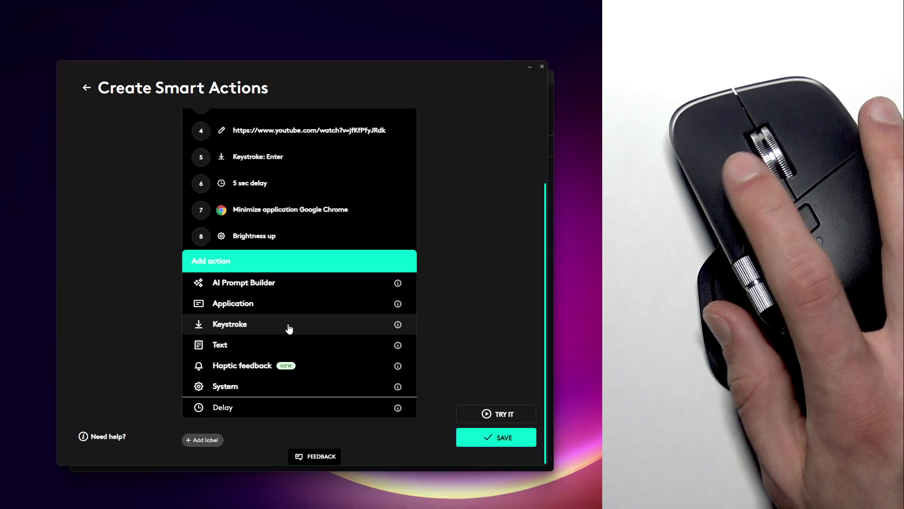
click(307, 309)
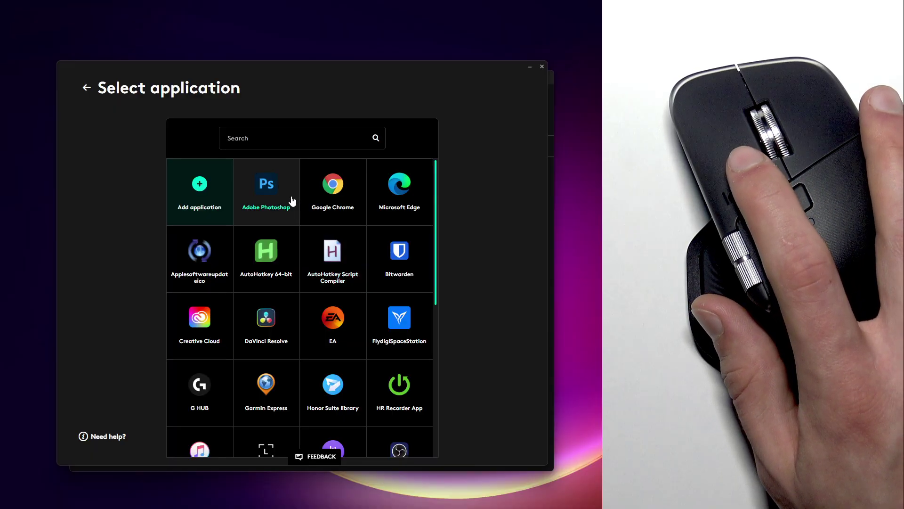
click(291, 201)
scroll(278, 295, down, 5)
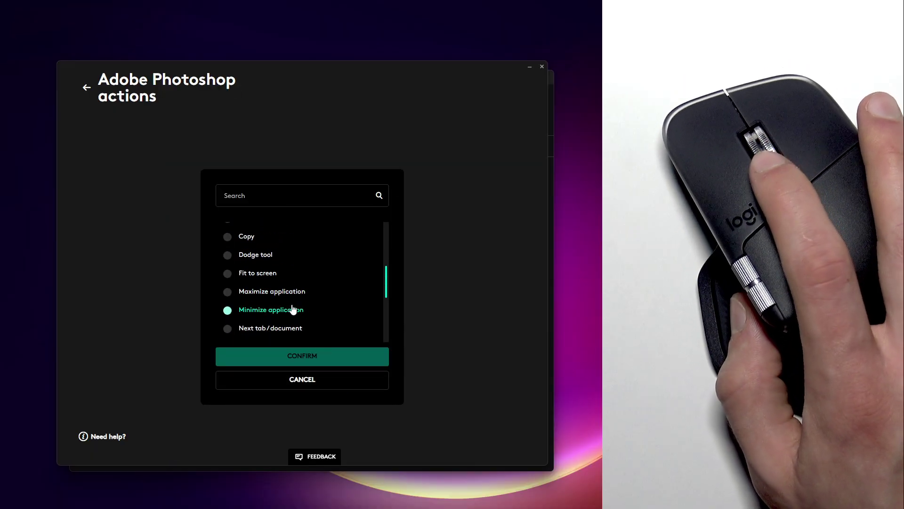
scroll(293, 309, up, 2)
scroll(287, 306, down, 5)
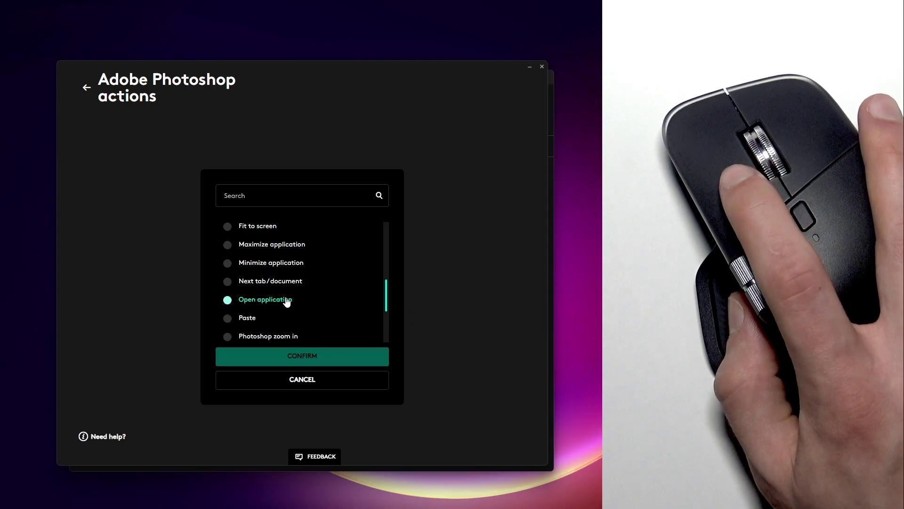
click(287, 300)
click(308, 365)
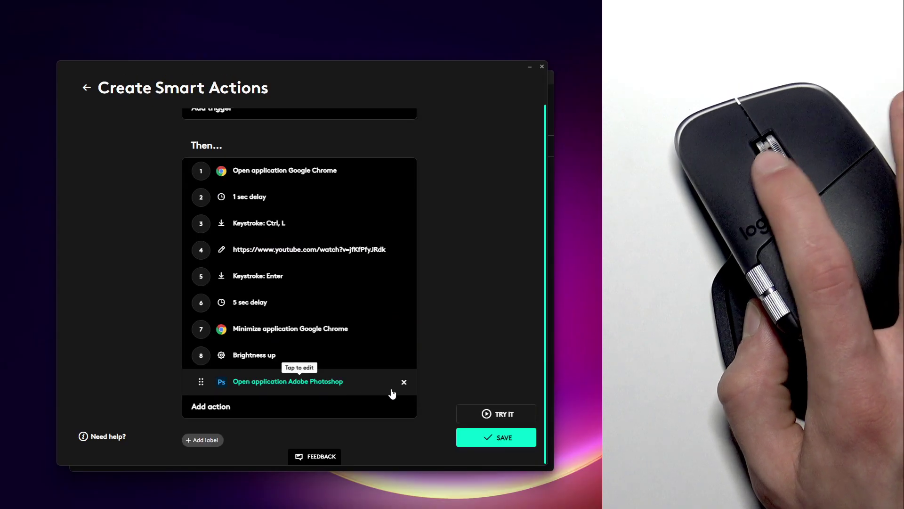
click(314, 412)
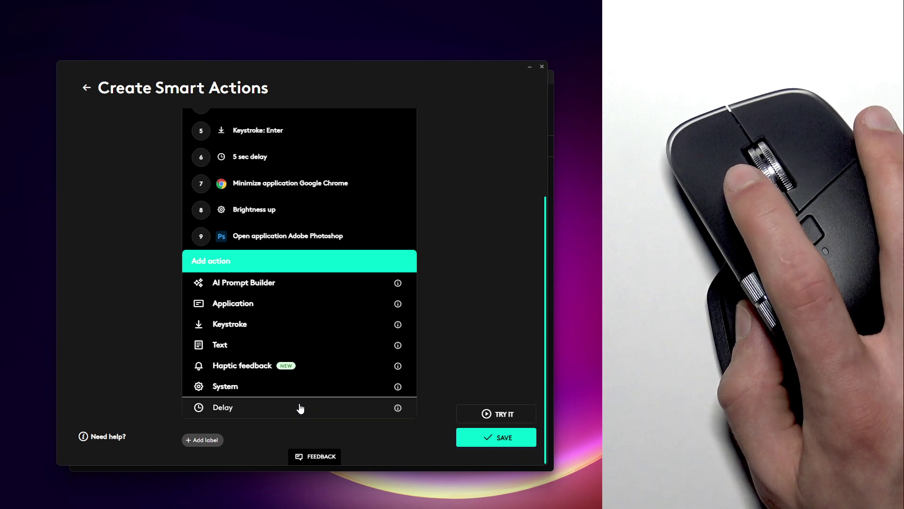
click(314, 416)
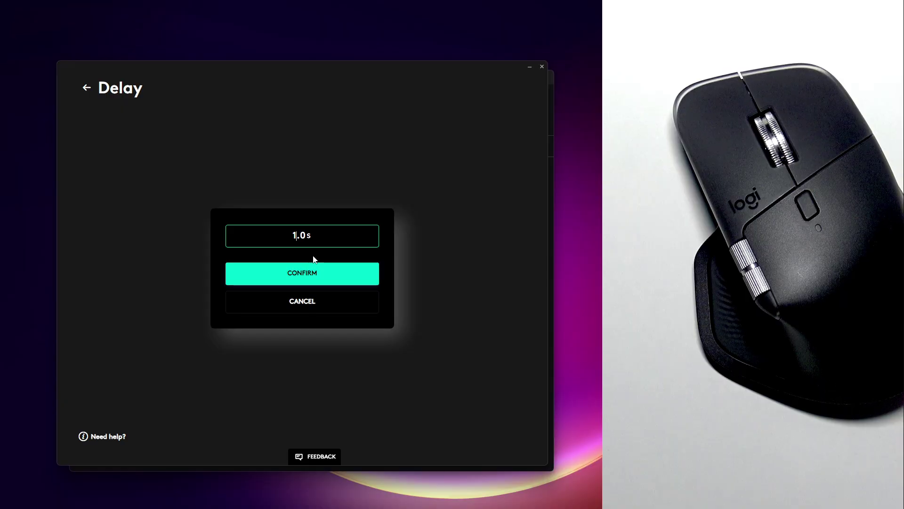
Step: Confirm a 10 sec delay as step 10, then add Maximize application for Adobe Photoshop as step 11
text(0)
click(302, 273)
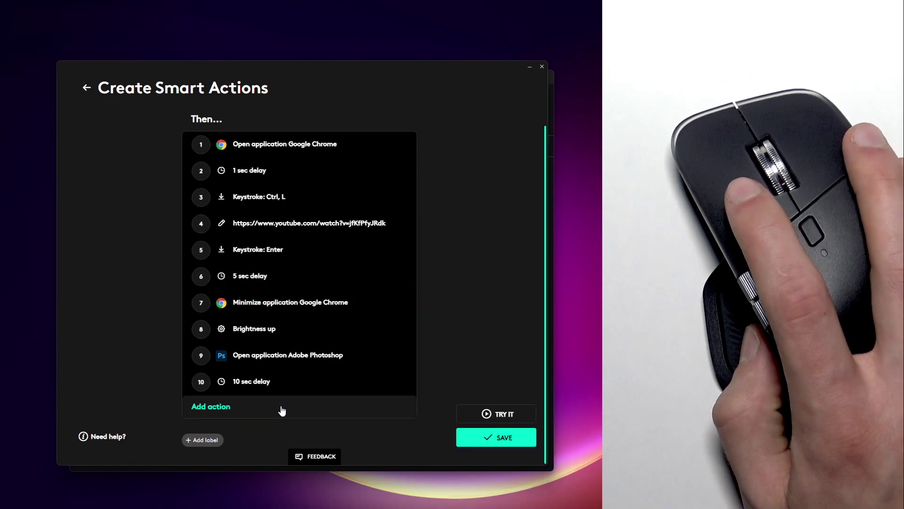
click(280, 409)
click(304, 304)
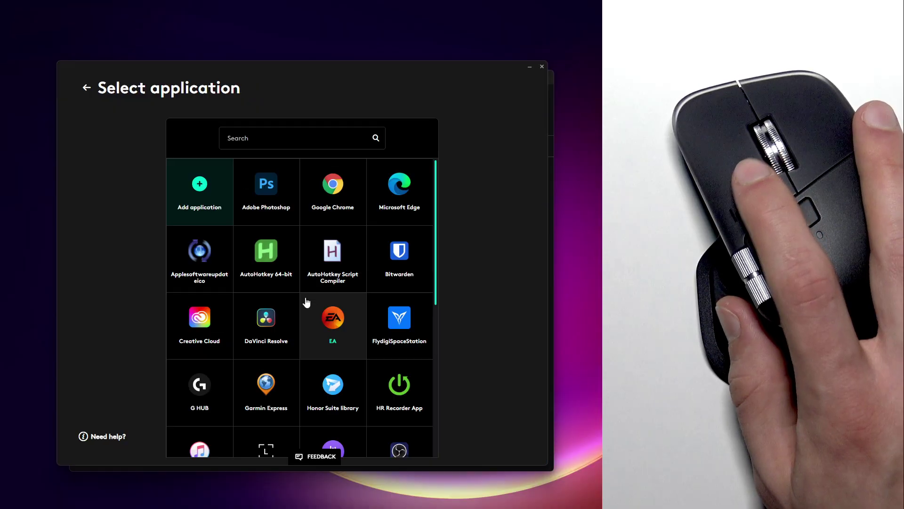
click(296, 196)
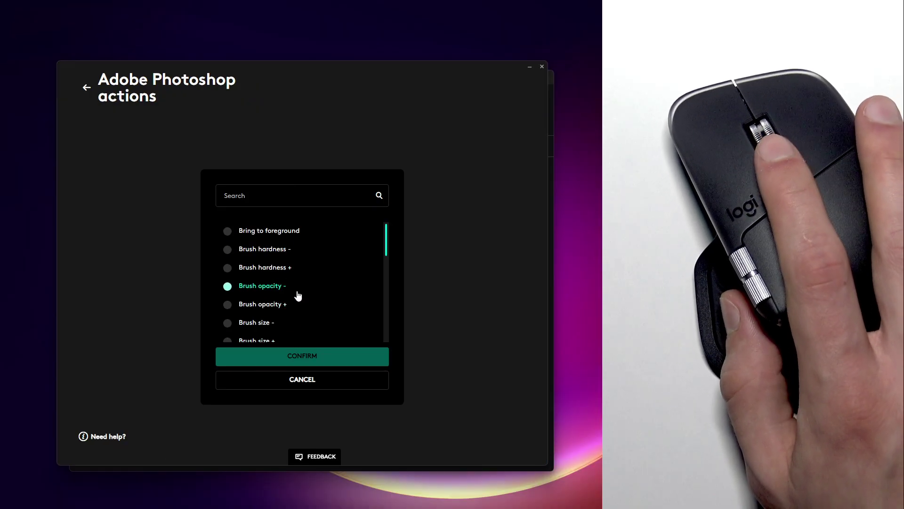
scroll(296, 294, down, 2)
scroll(295, 289, down, 3)
scroll(295, 289, up, 2)
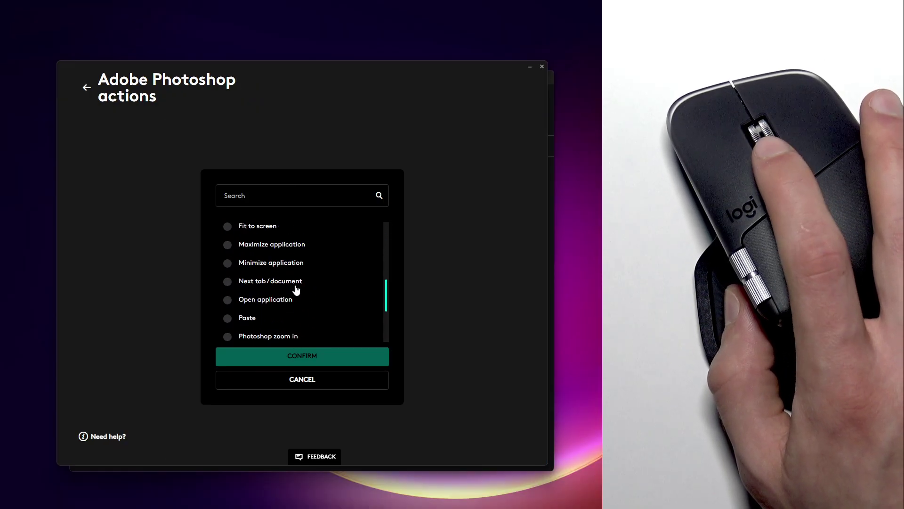
click(291, 245)
click(306, 353)
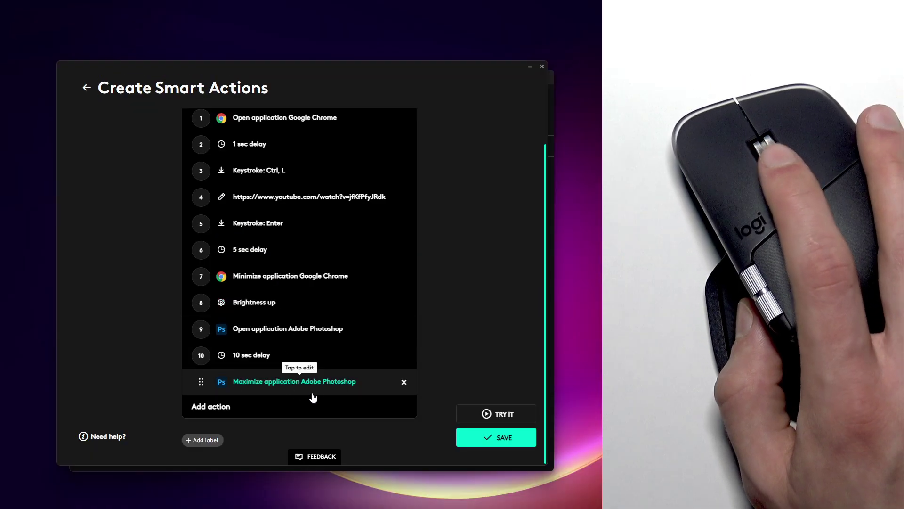
click(307, 408)
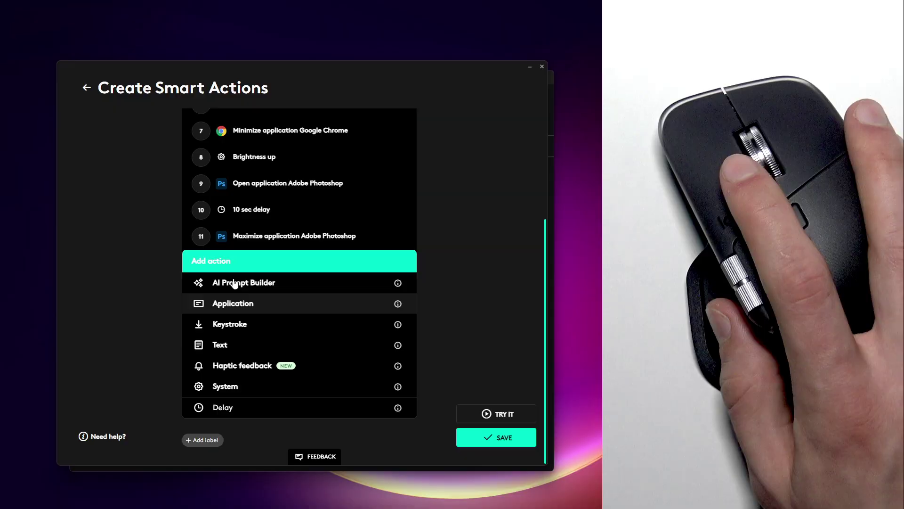
Step: Add the Open AI Prompt Builder action as the final step 12
click(267, 283)
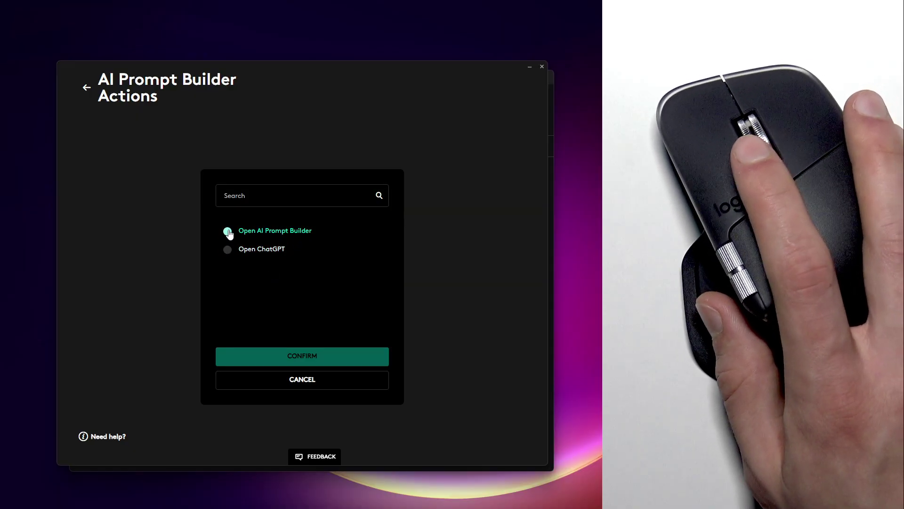
click(267, 231)
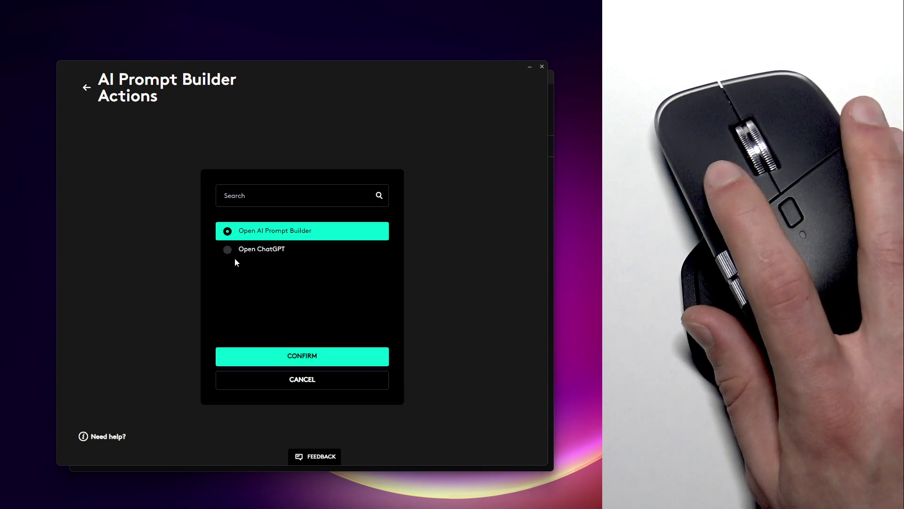
click(305, 351)
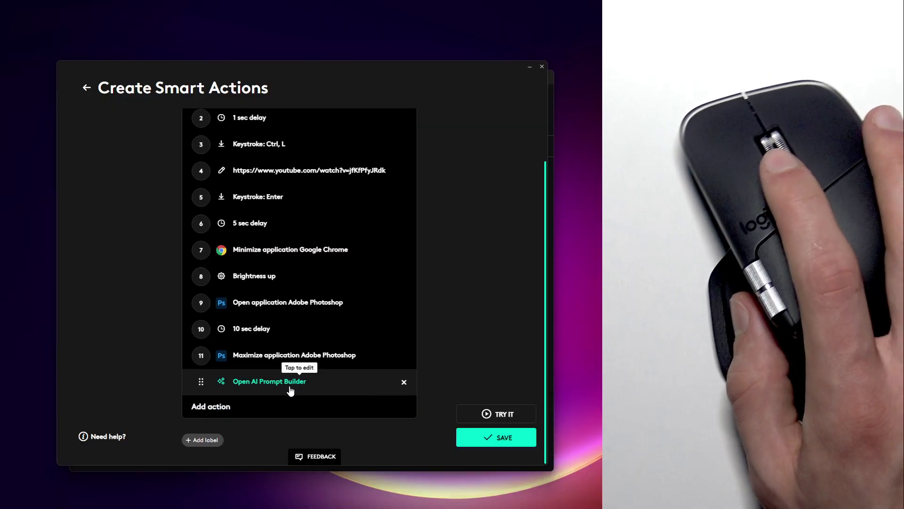
Step: Review the twelve steps and name the new Smart Action 'Chill Work' in the save dialog
scroll(422, 354, up, 3)
scroll(410, 342, down, 3)
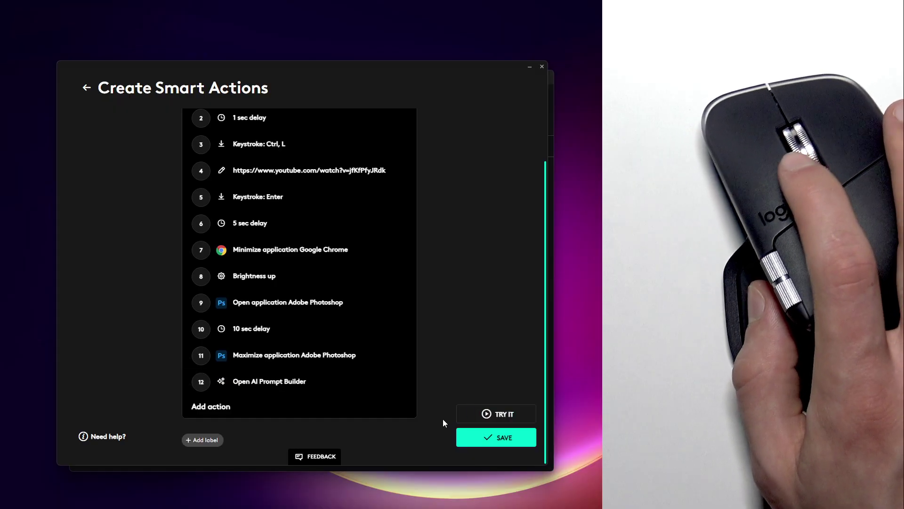
scroll(405, 422, up, 3)
scroll(422, 389, down, 3)
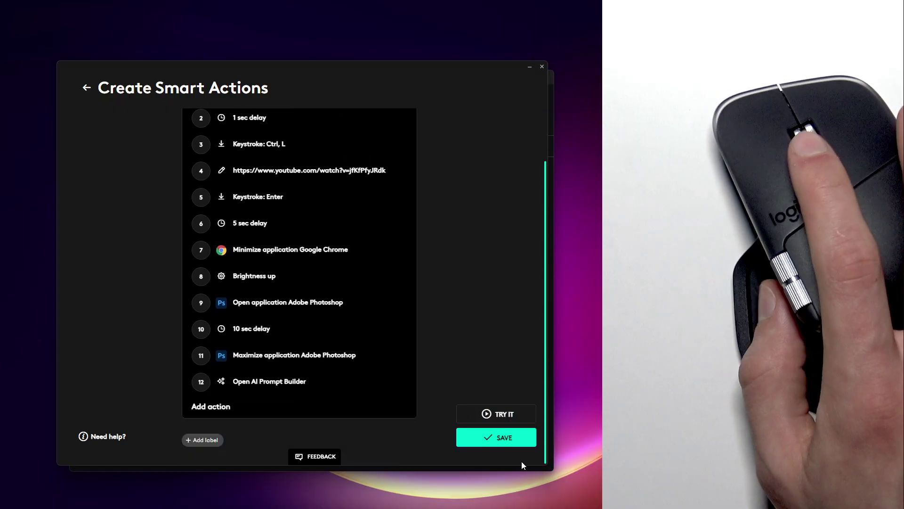
click(500, 446)
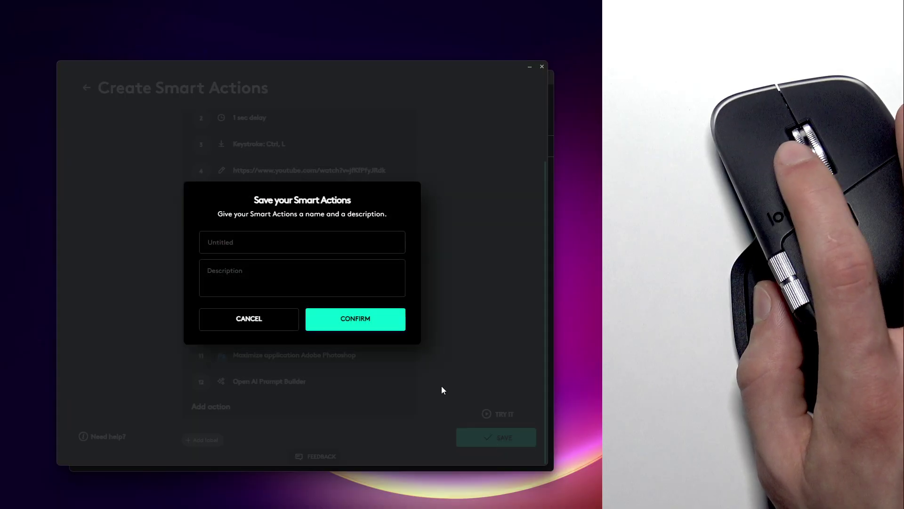
click(317, 243)
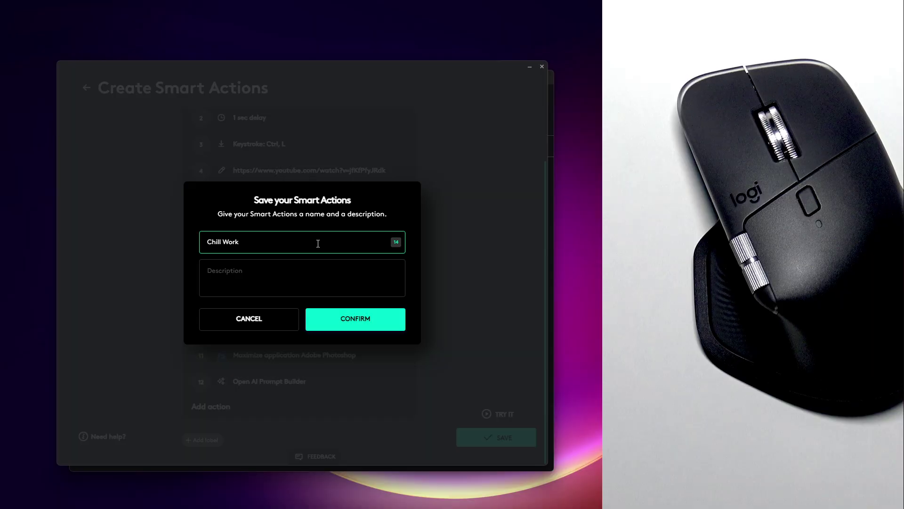
text(Chill Work)
Step: Enter the description 'Open Lofi Girl and Photoshop', fixing typos, and confirm the save
click(320, 292)
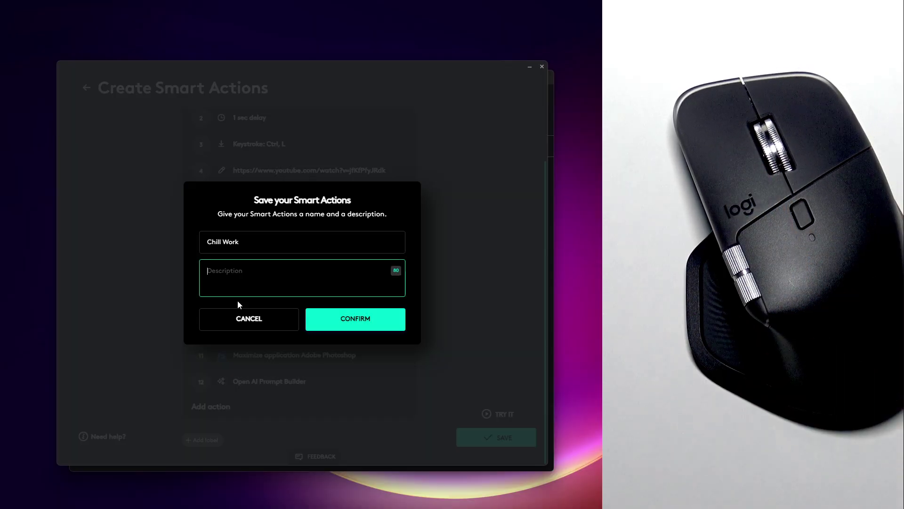
text(Open L)
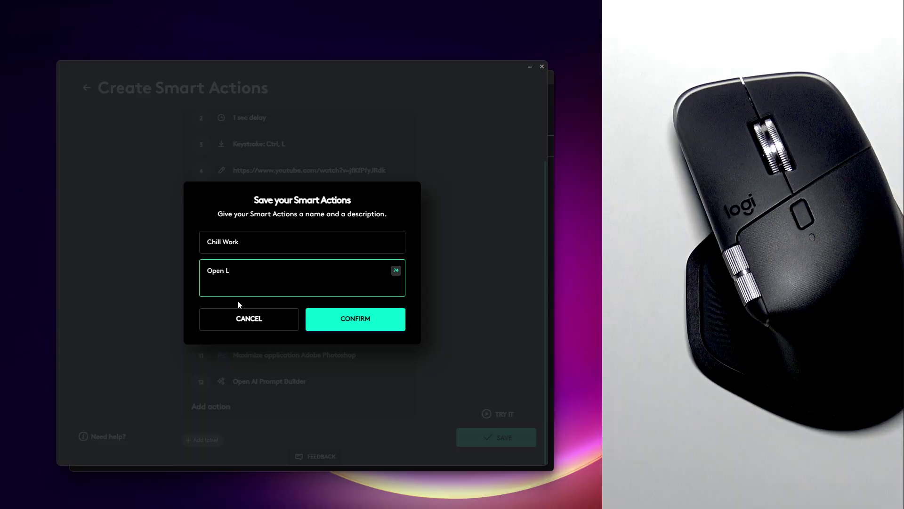
text(ofi Girl and Photoshopp)
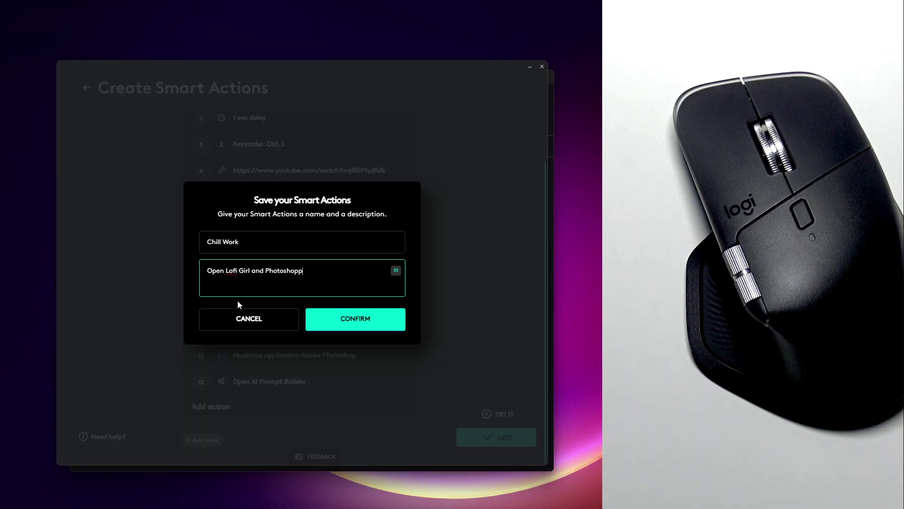
key(BackSpace)
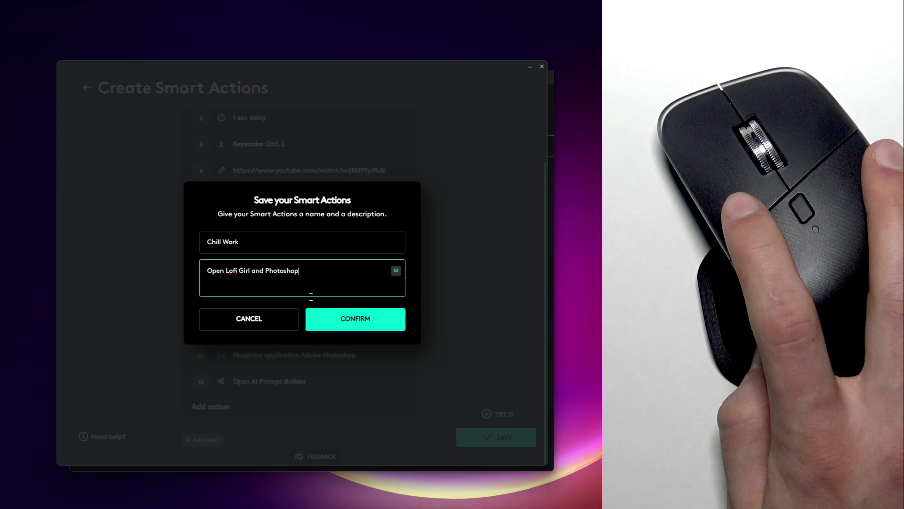
click(345, 319)
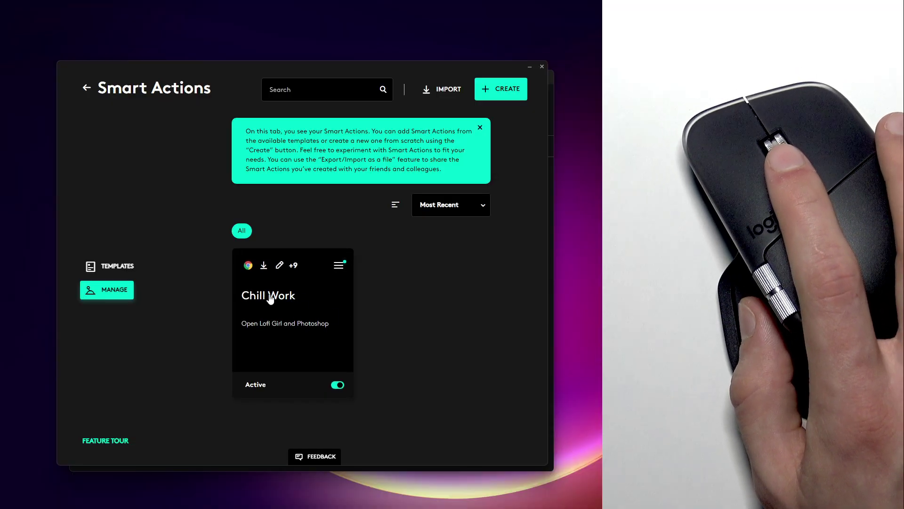
Step: Open the Actions Ring customization page and expand the Smart Actions plugin list to show Chill Work
click(87, 88)
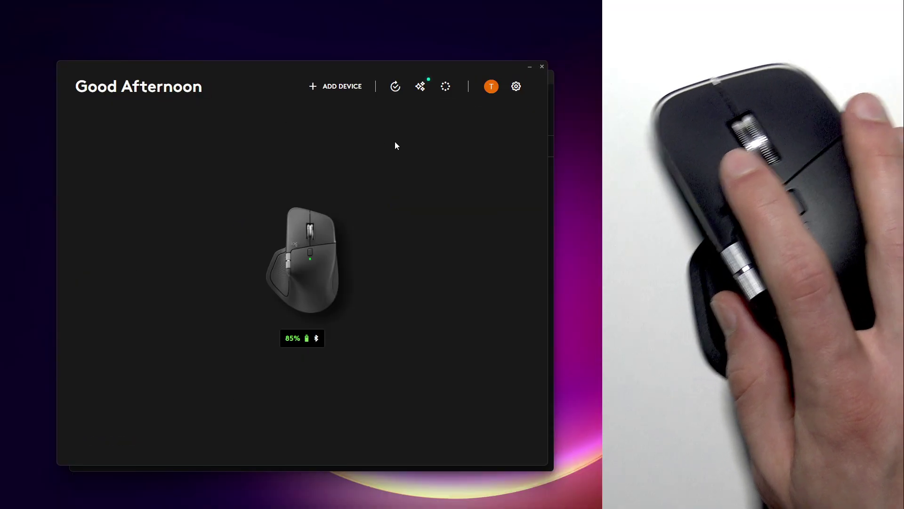
click(448, 87)
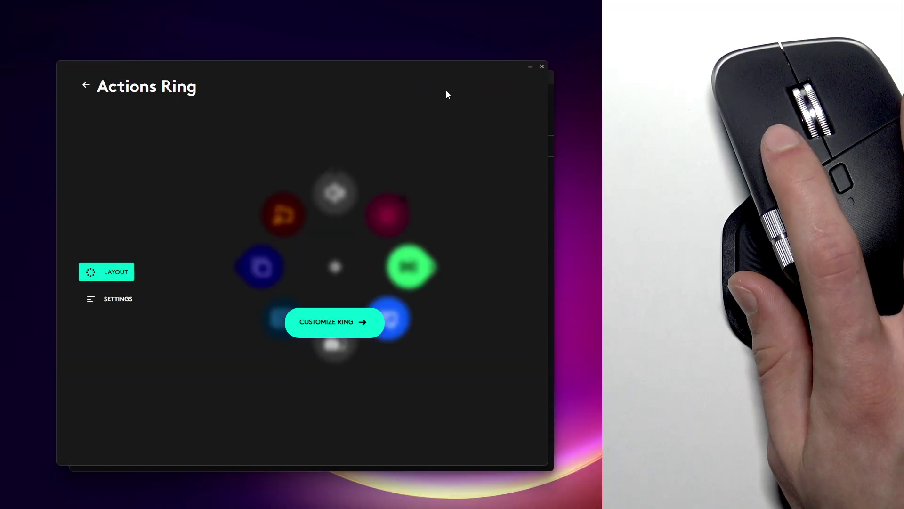
click(356, 330)
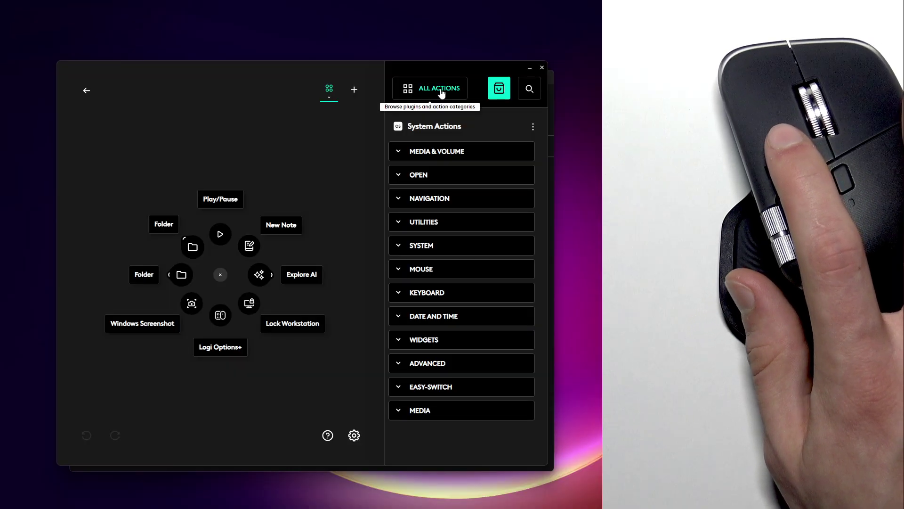
click(428, 92)
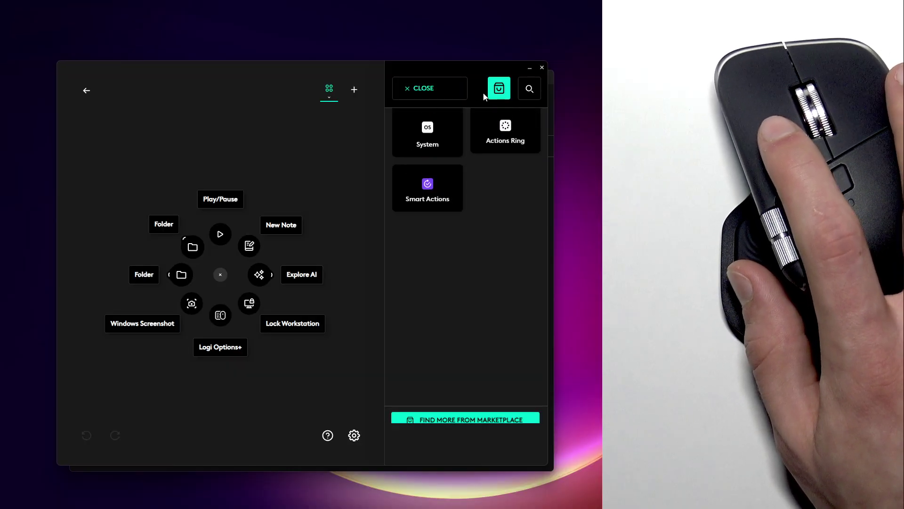
click(444, 220)
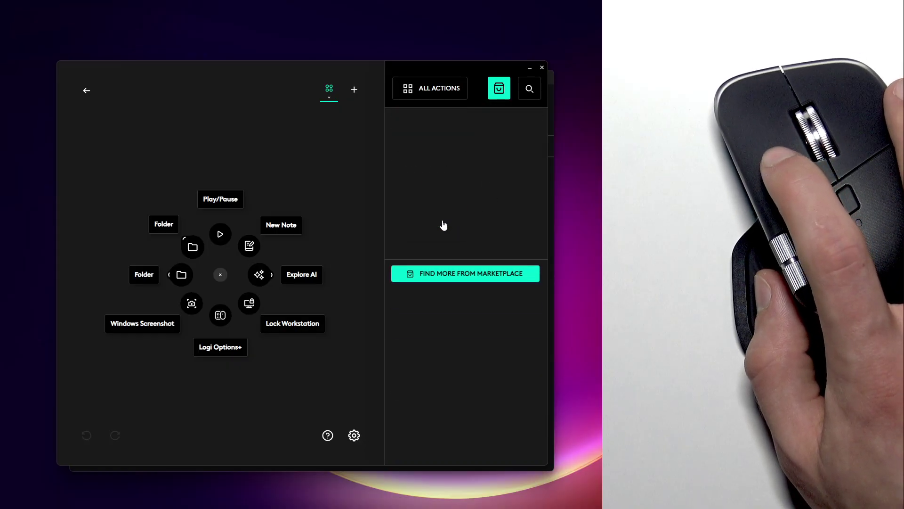
click(402, 151)
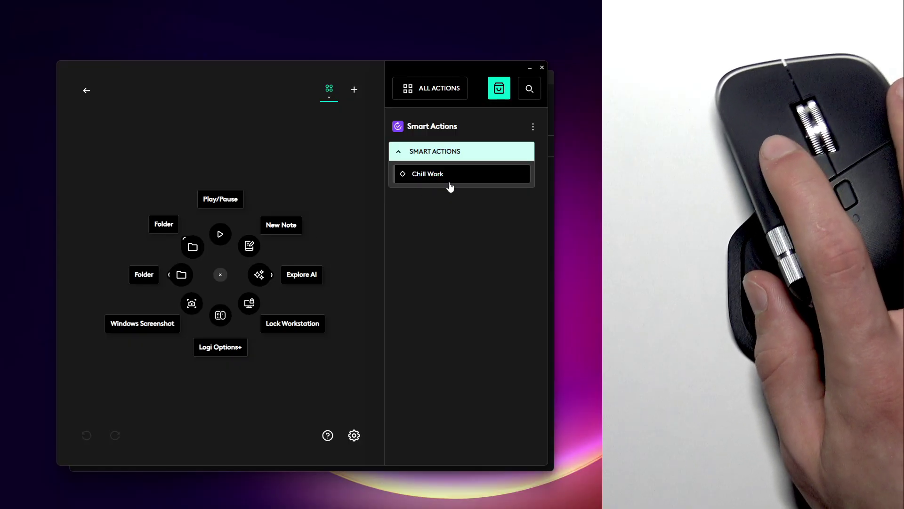
Step: Delete the left Folder slot from the Actions Ring and drag Chill Work into the empty slot
drag(444, 179, 409, 179)
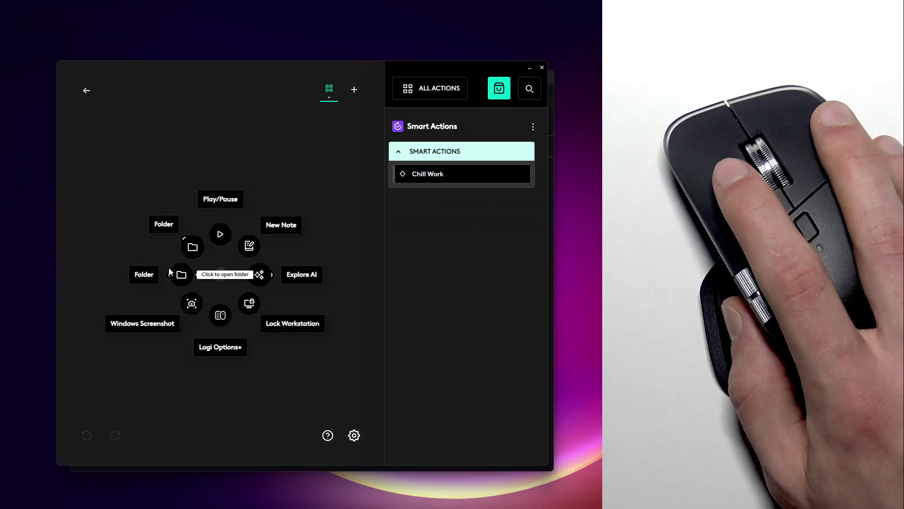
right_click(183, 276)
click(205, 324)
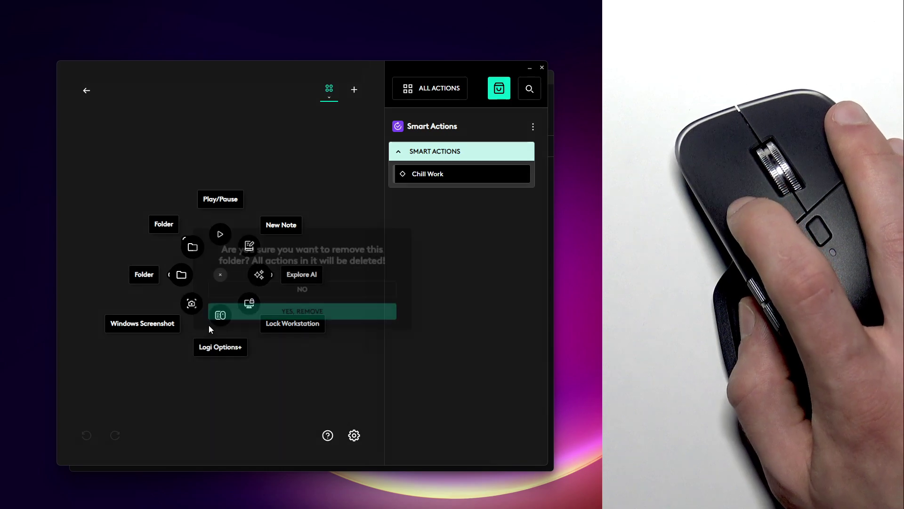
click(285, 296)
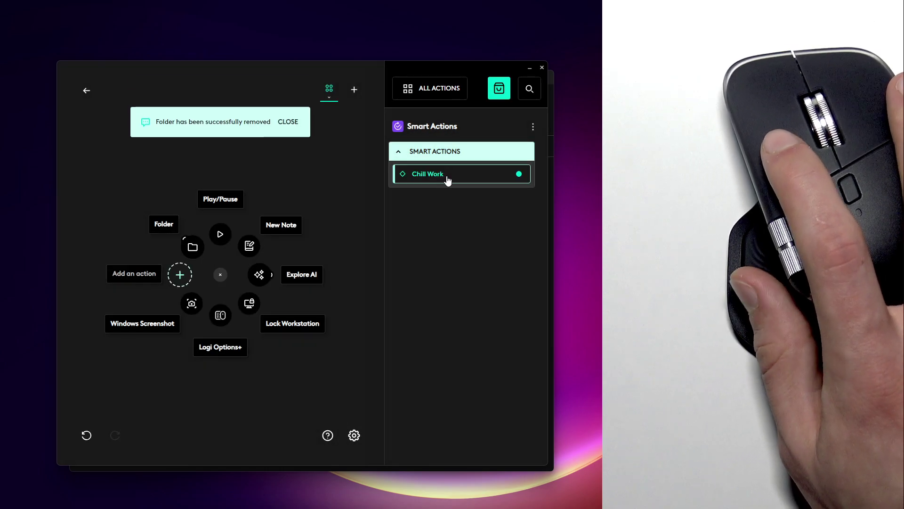
drag(448, 178, 186, 285)
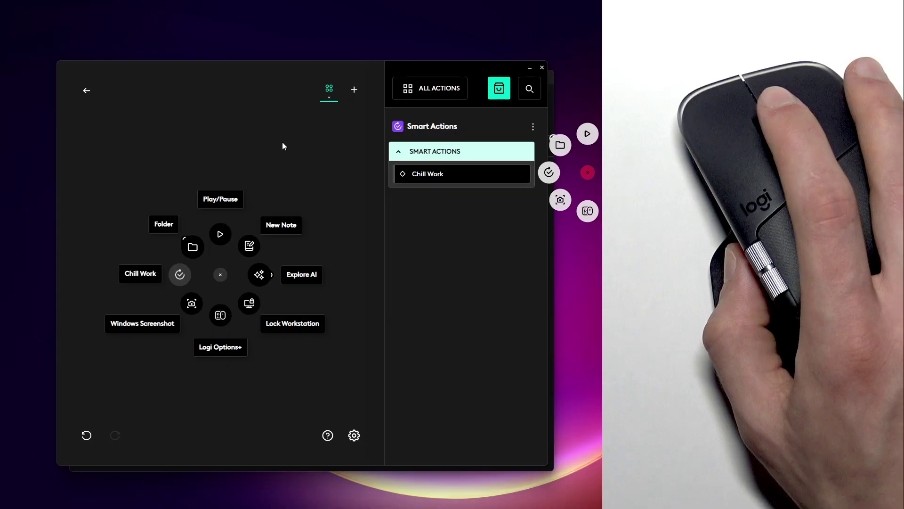
Step: Summon the Actions Ring with the middle mouse button and run Chill Work from it
middle_click(297, 139)
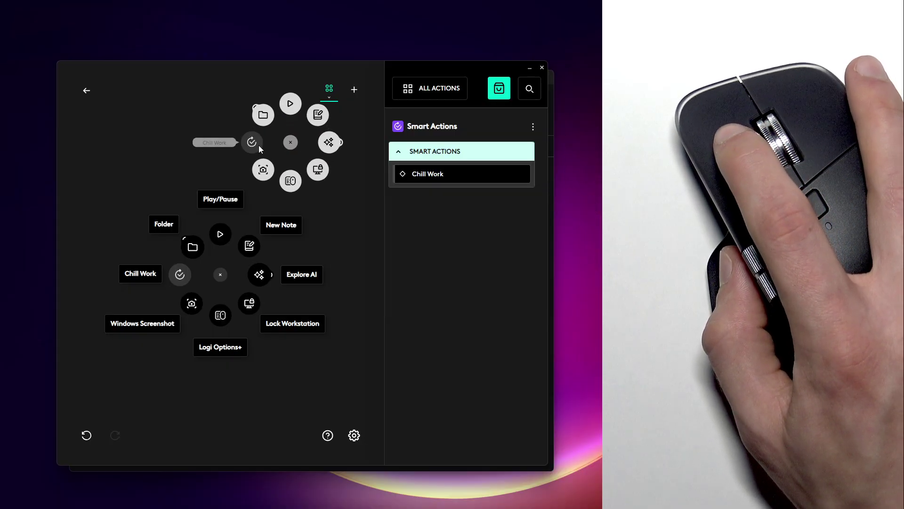
click(254, 143)
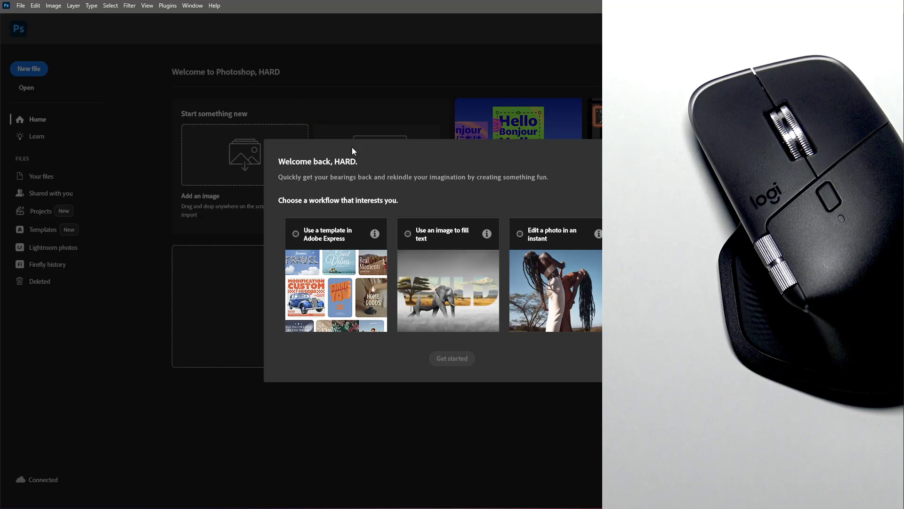
Step: Bring up AI Prompt Builder with Ctrl+Shift+Space, move its panel lower, then close it
key(ctrl+shift+space)
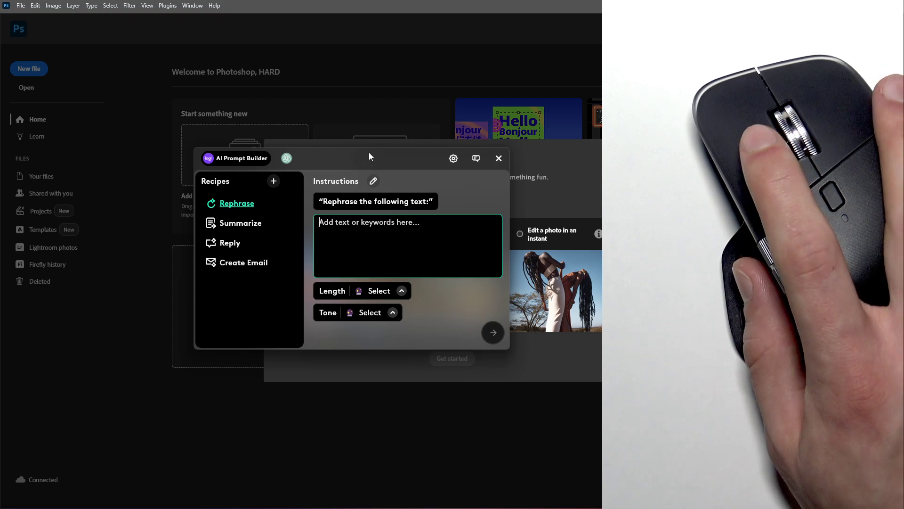
drag(369, 152, 428, 289)
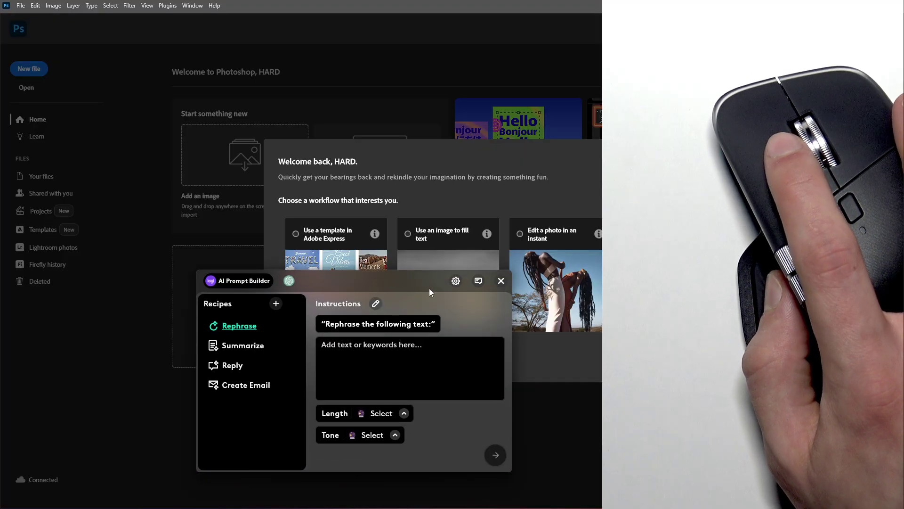
click(501, 281)
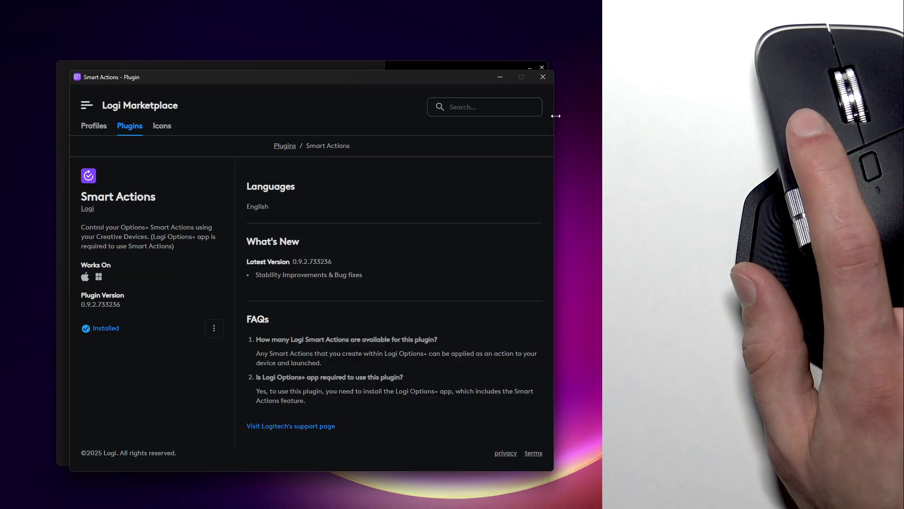
Step: Close the Logi Marketplace Smart Actions page and back out of the ring editor to the home page
click(545, 75)
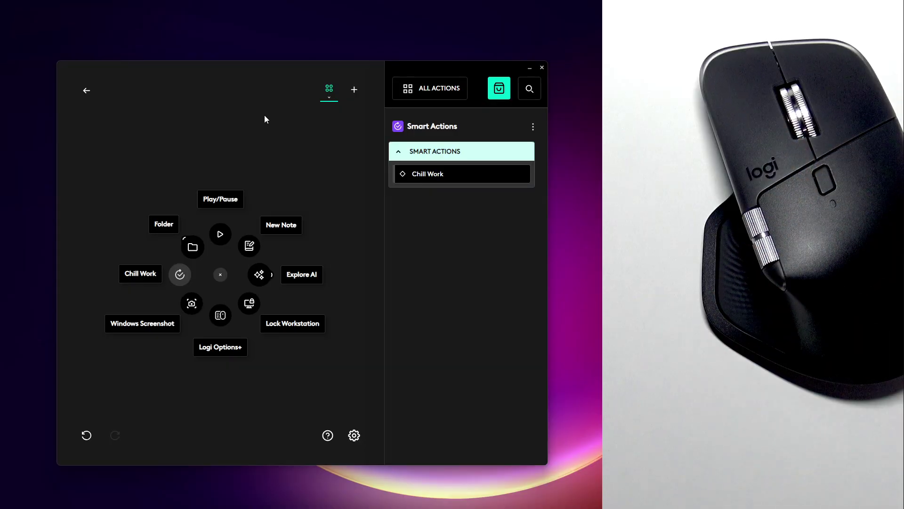
click(86, 90)
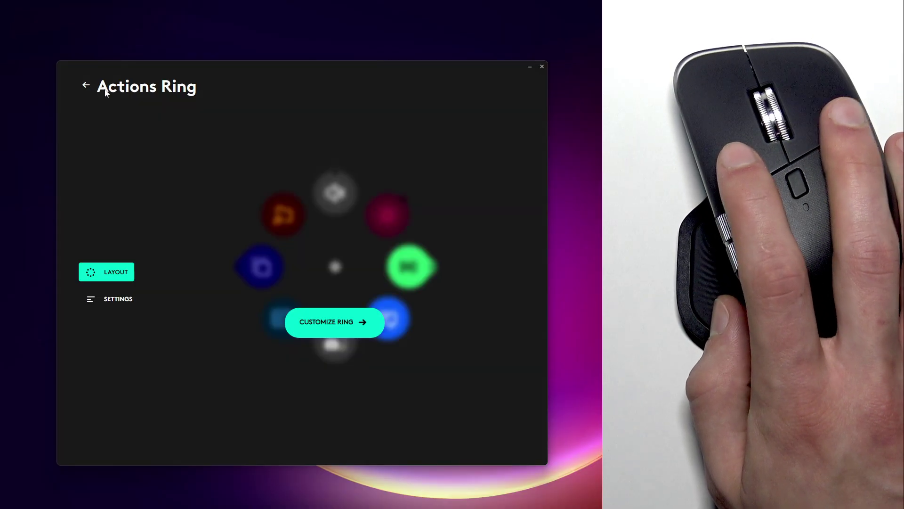
click(85, 89)
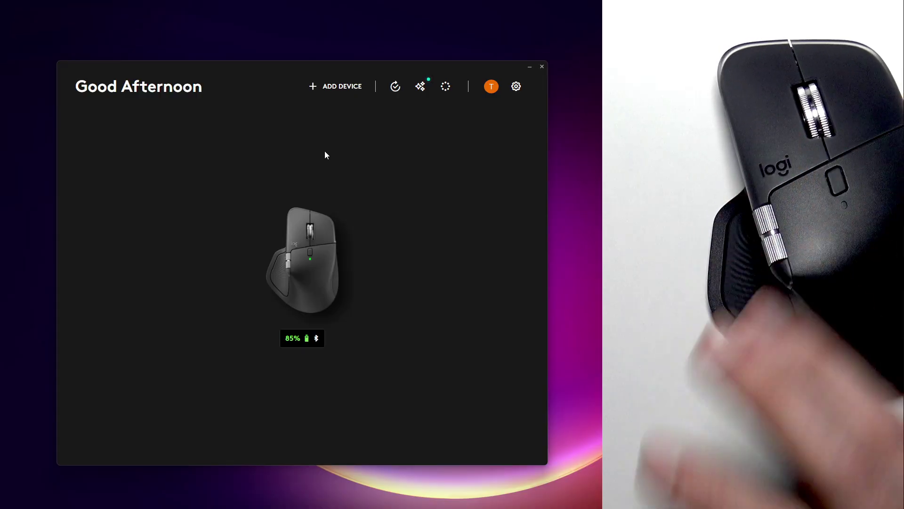